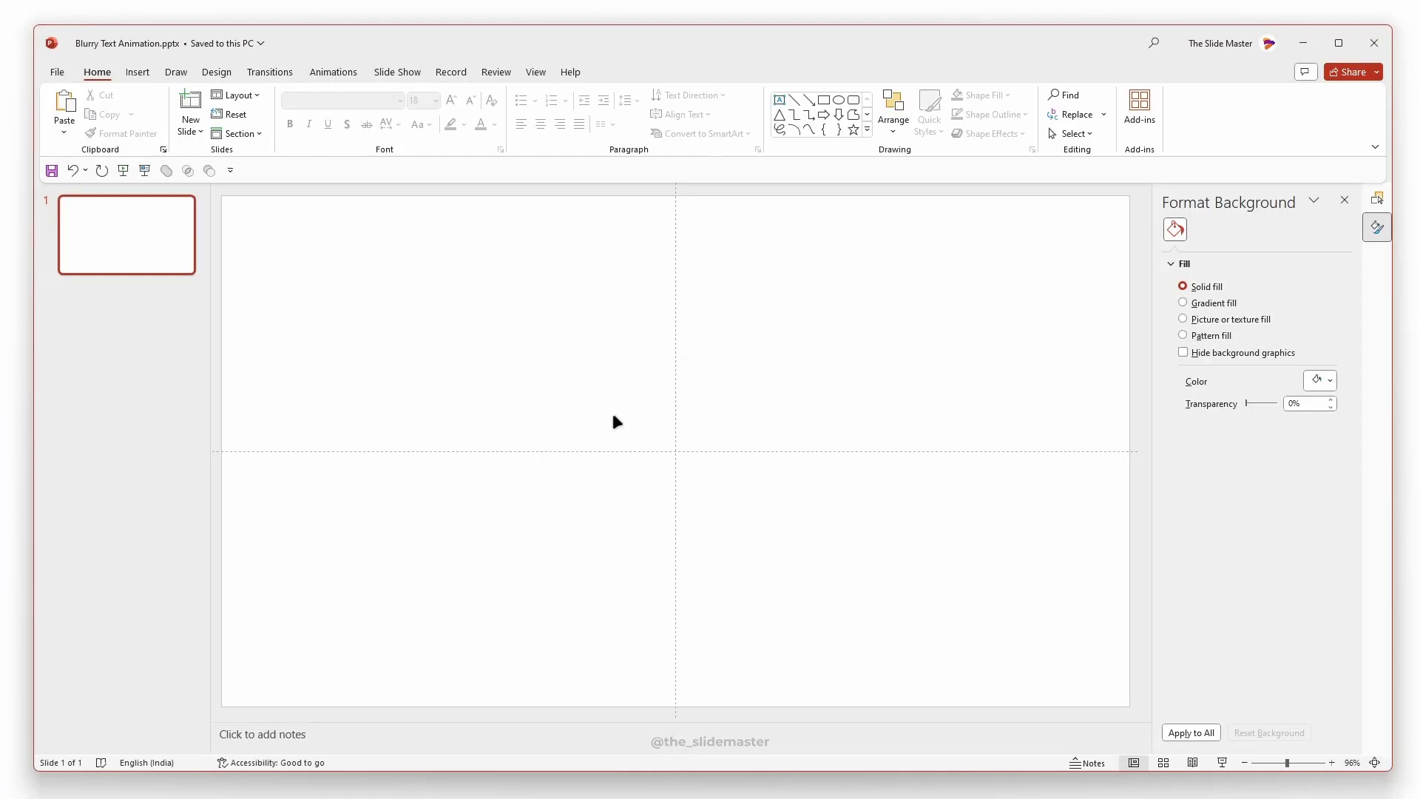
Insert the leaf photo Picture1.jpg from this device so it fills the slide
{"action": "left_click", "coordinate": [137, 70]}
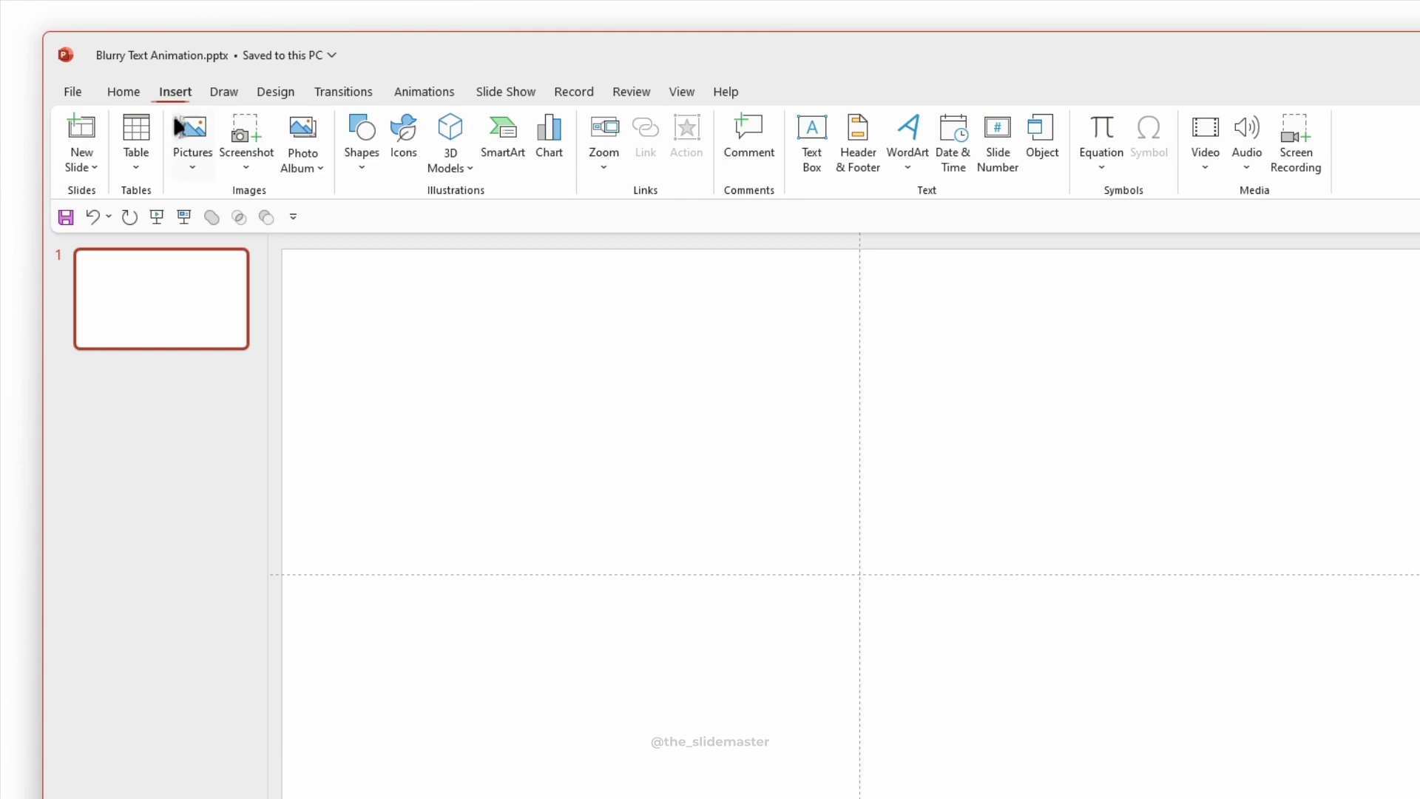
{"action": "left_click", "coordinate": [197, 178]}
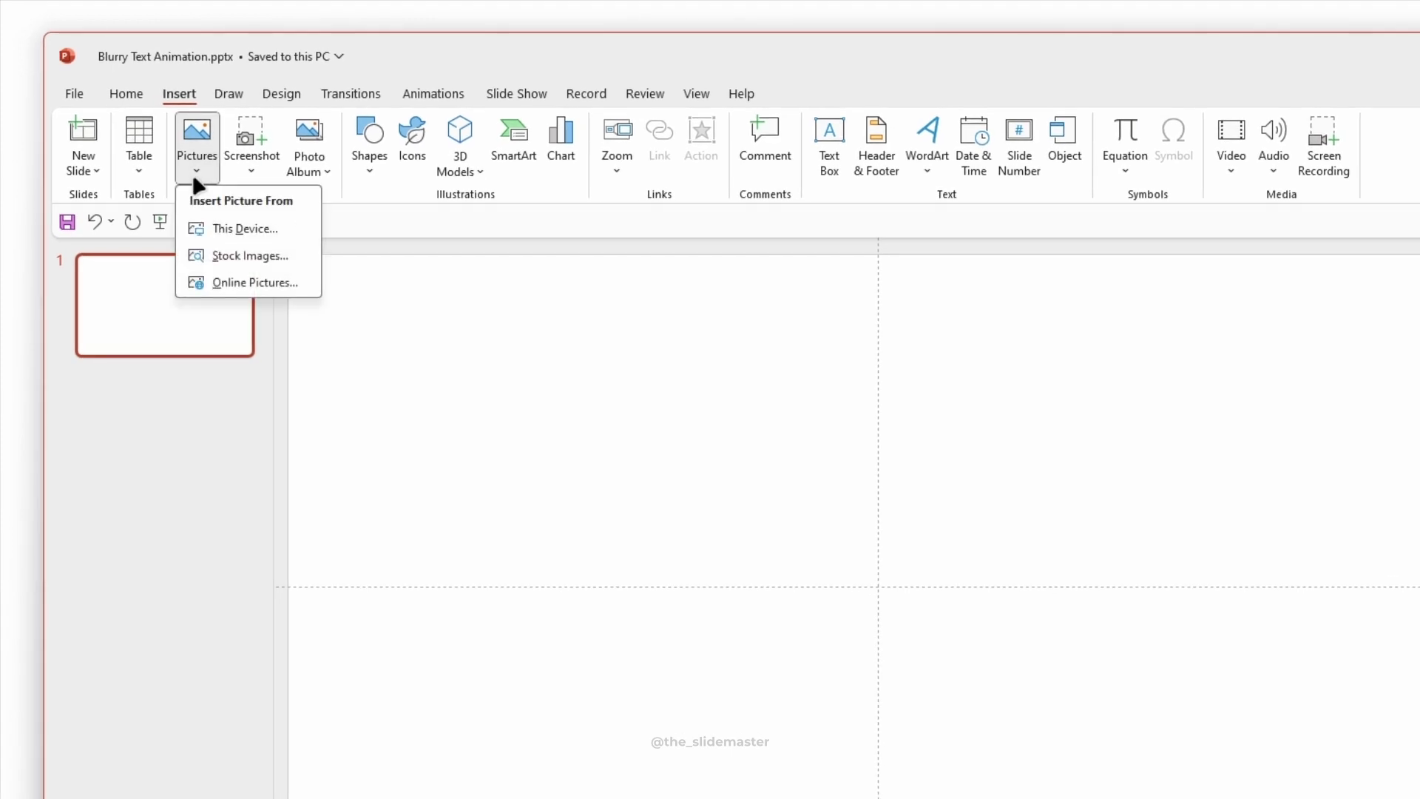
{"action": "left_click", "coordinate": [199, 229]}
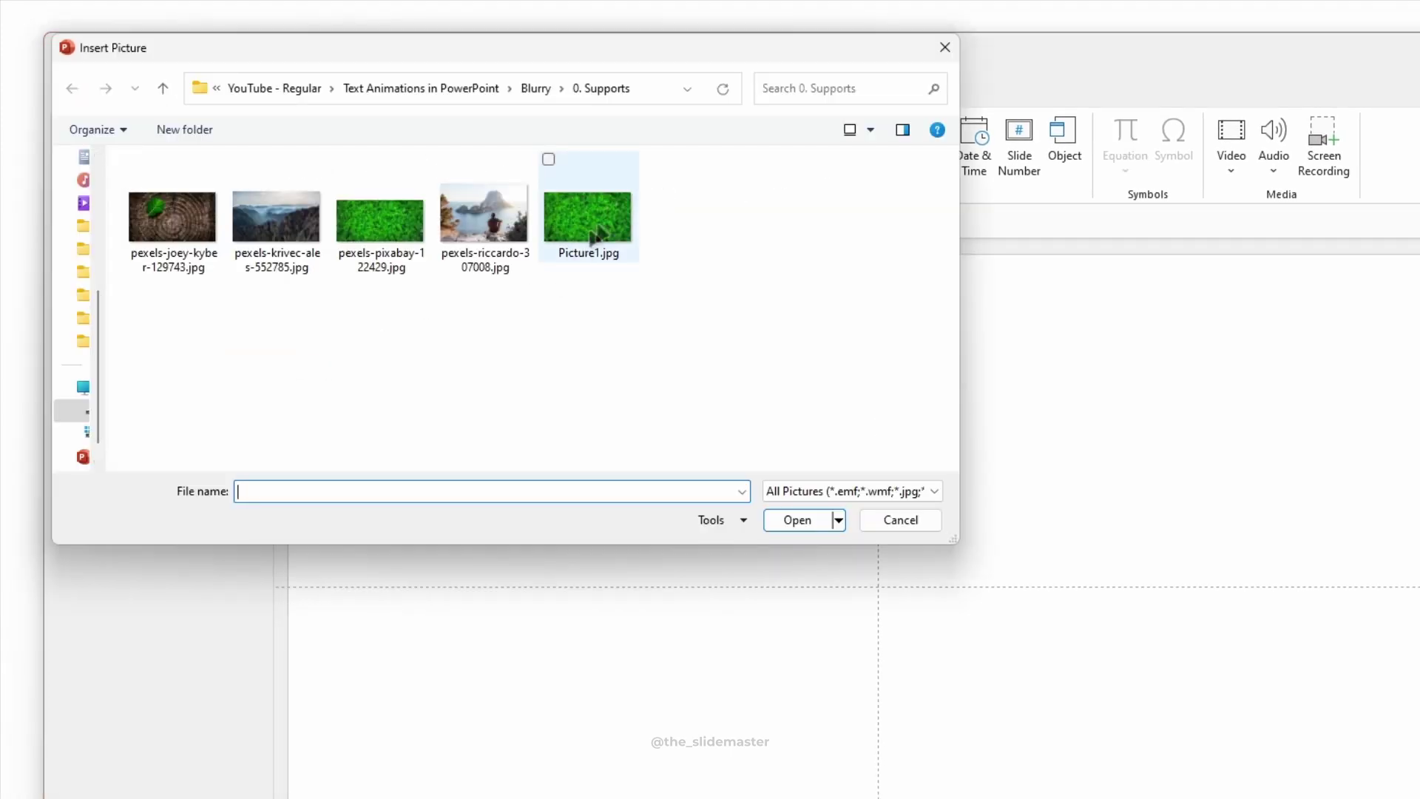
{"action": "left_click", "coordinate": [593, 230]}
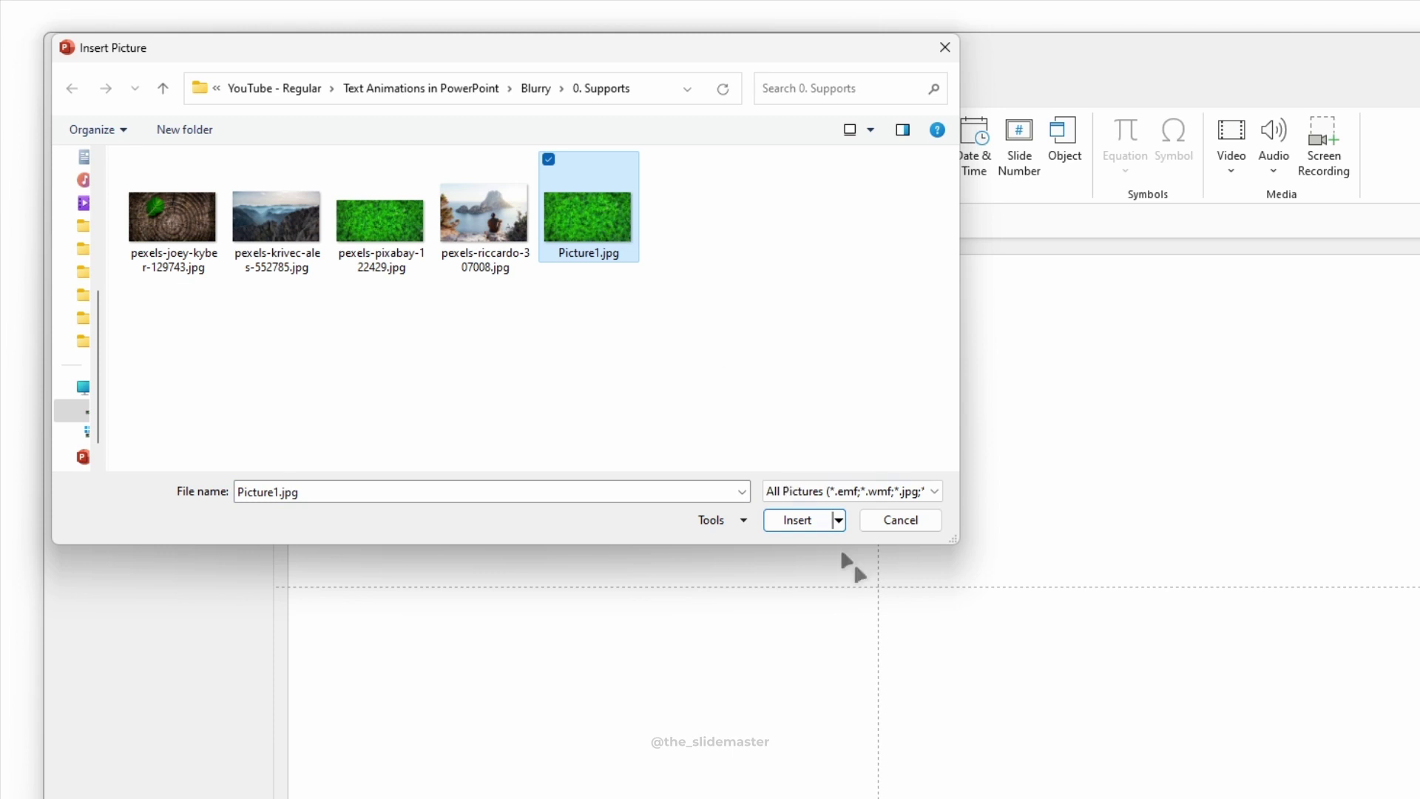
{"action": "left_click", "coordinate": [795, 520]}
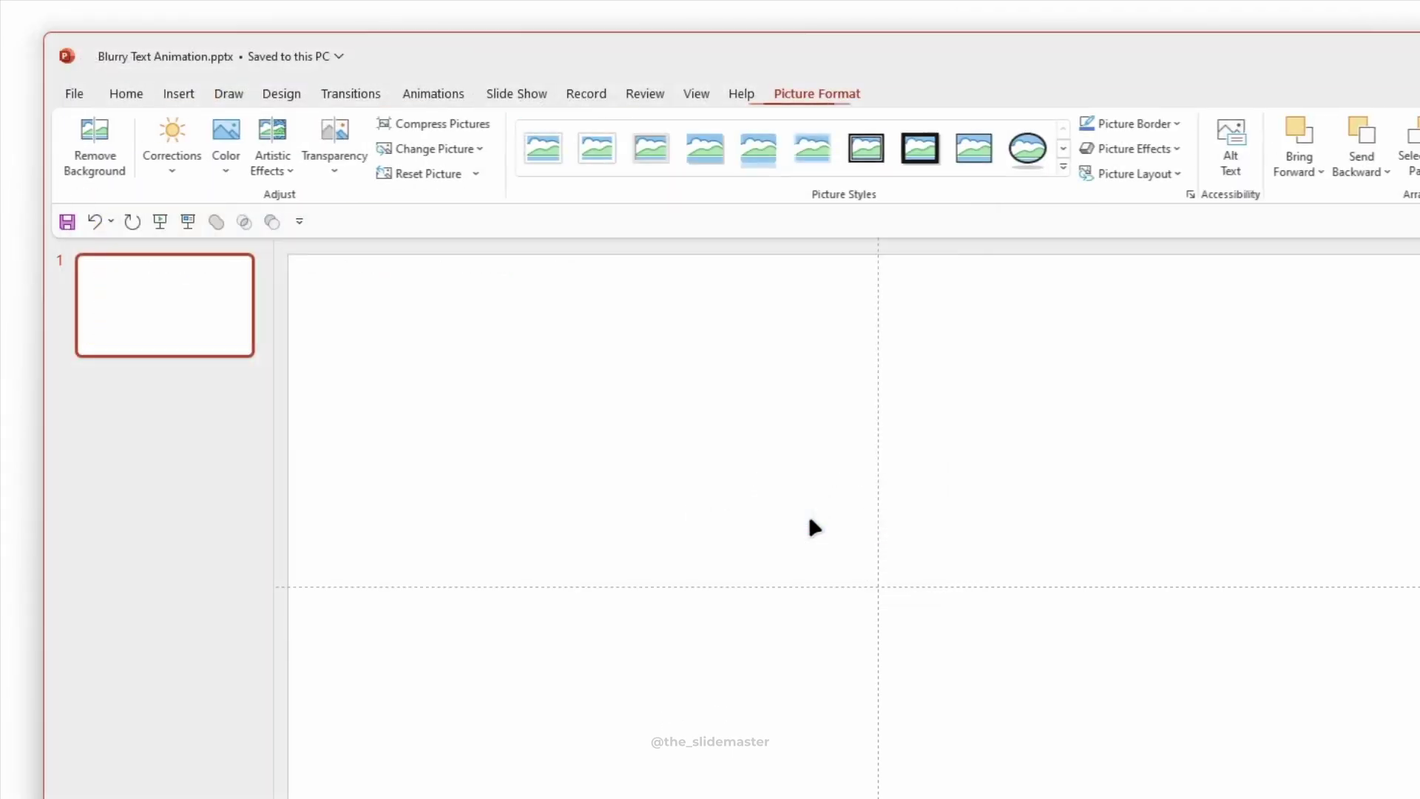
{"action": "left_click", "coordinate": [122, 90]}
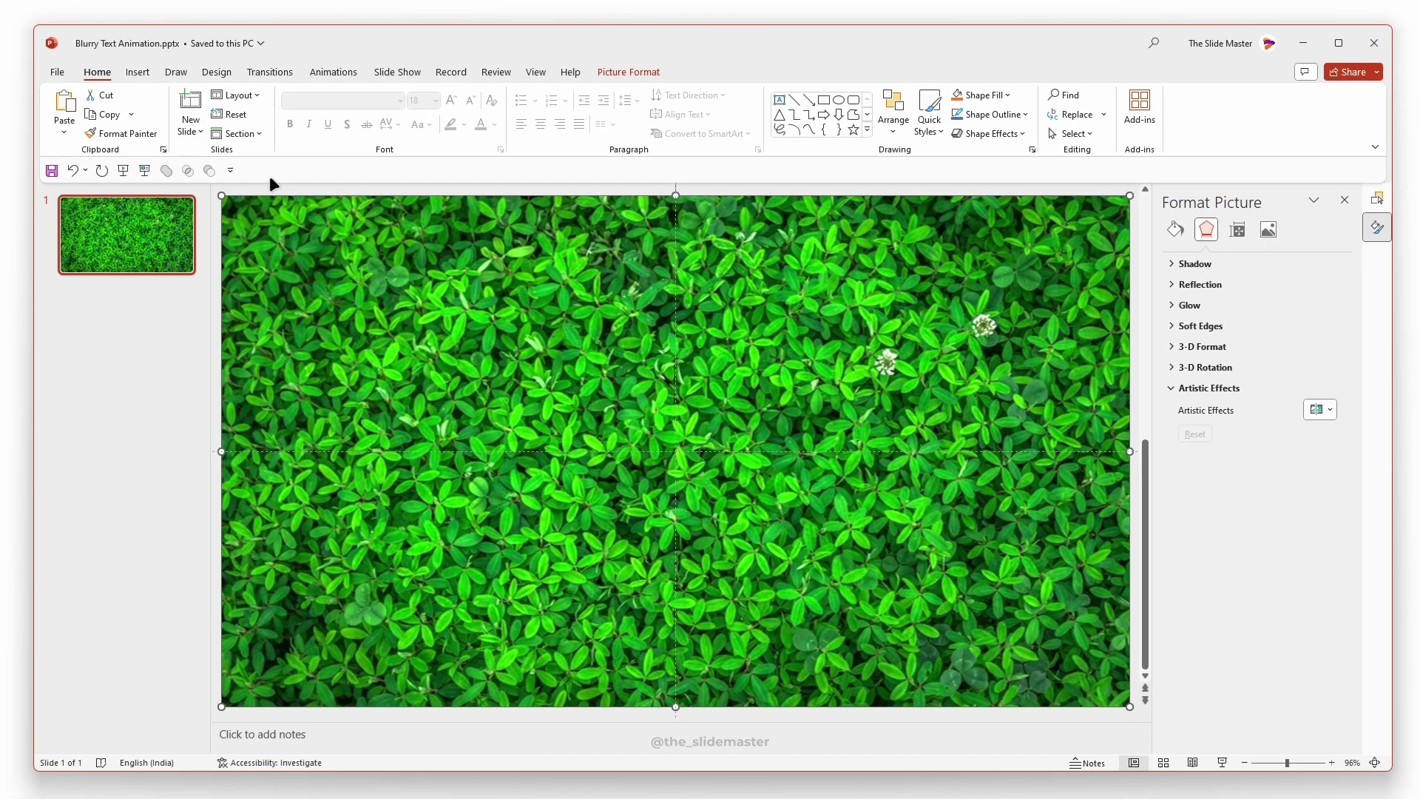
Draw a text box over the leaf photo and type GREEN
{"action": "left_click", "coordinate": [778, 100]}
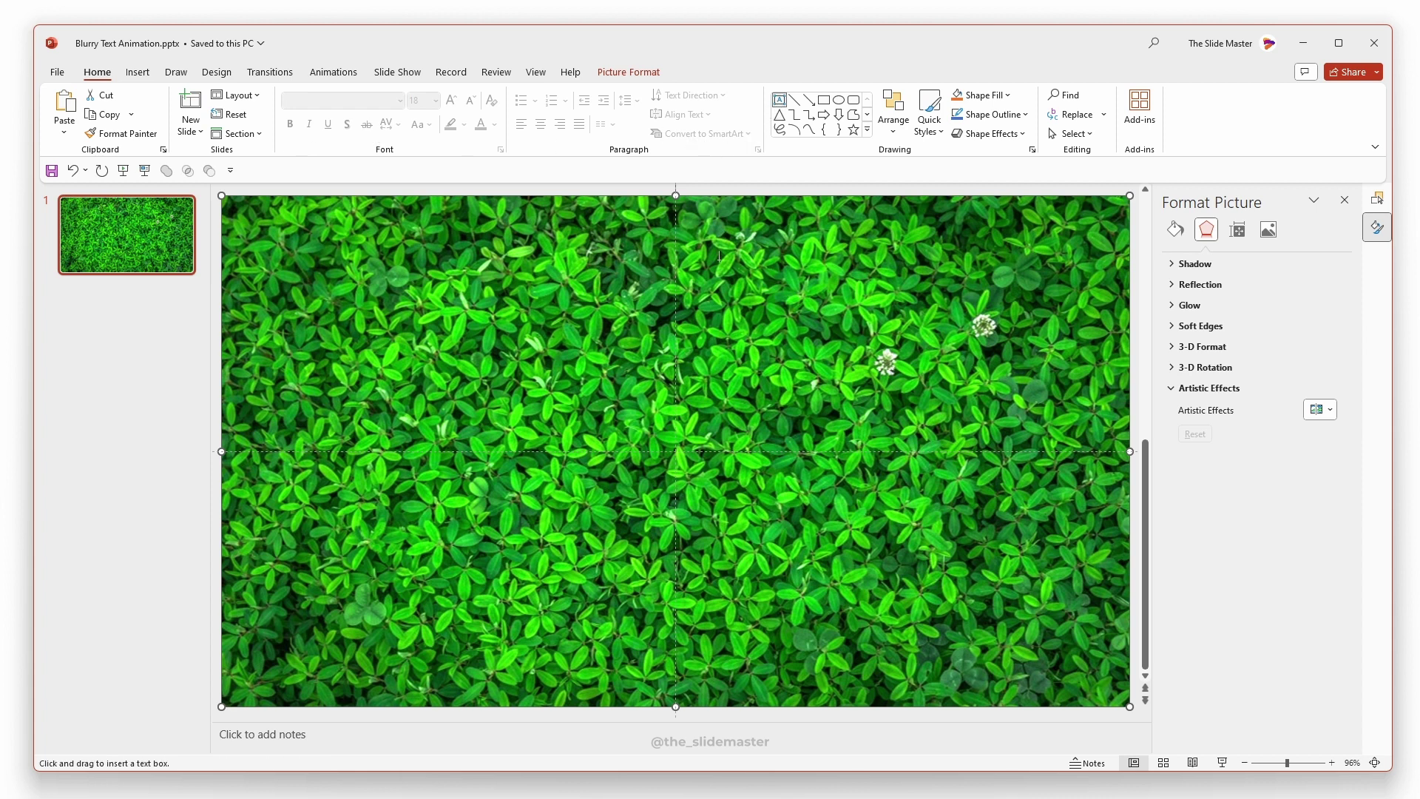
{"action": "left_click_drag", "start_coordinate": [827, 497], "coordinate": [901, 522]}
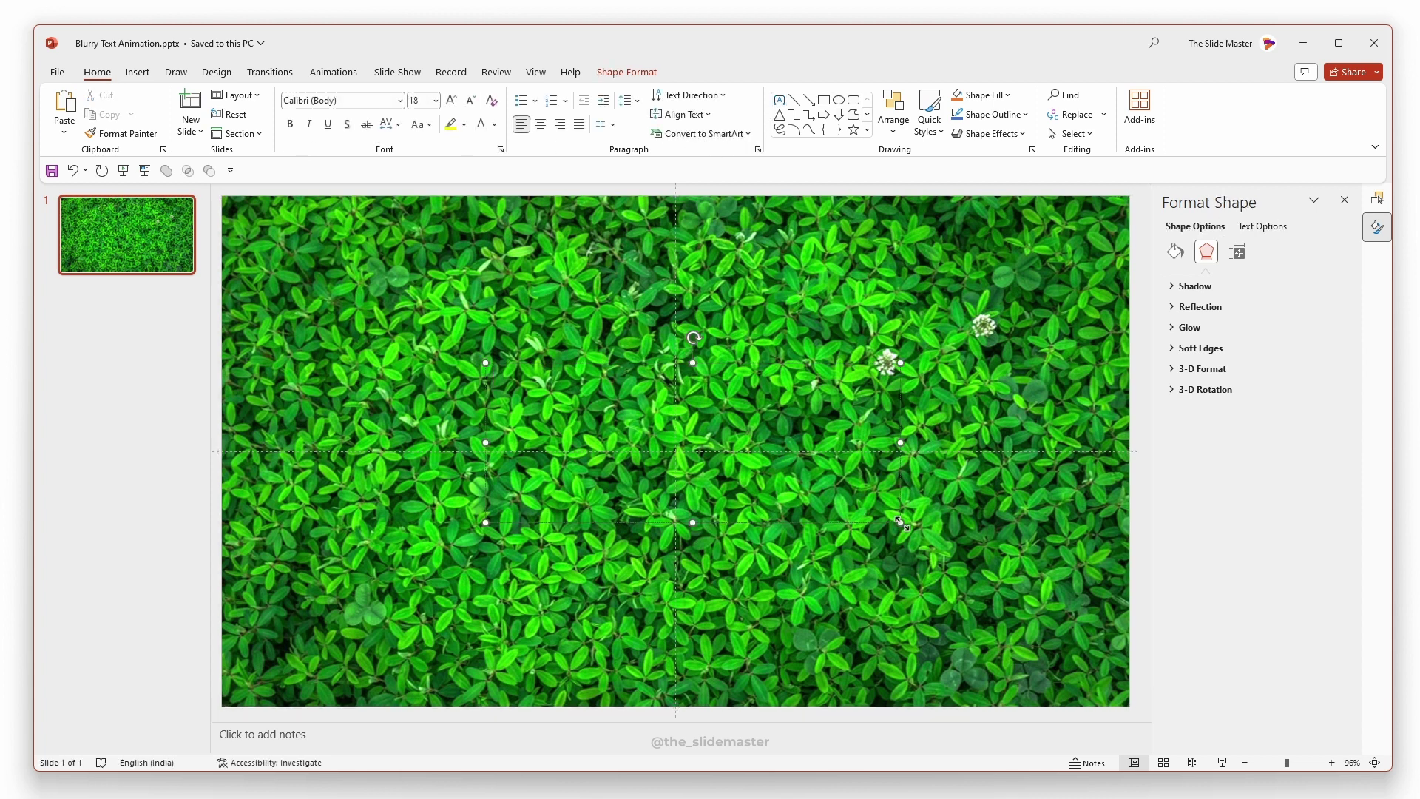
{"action": "type", "text": "GREEN"}
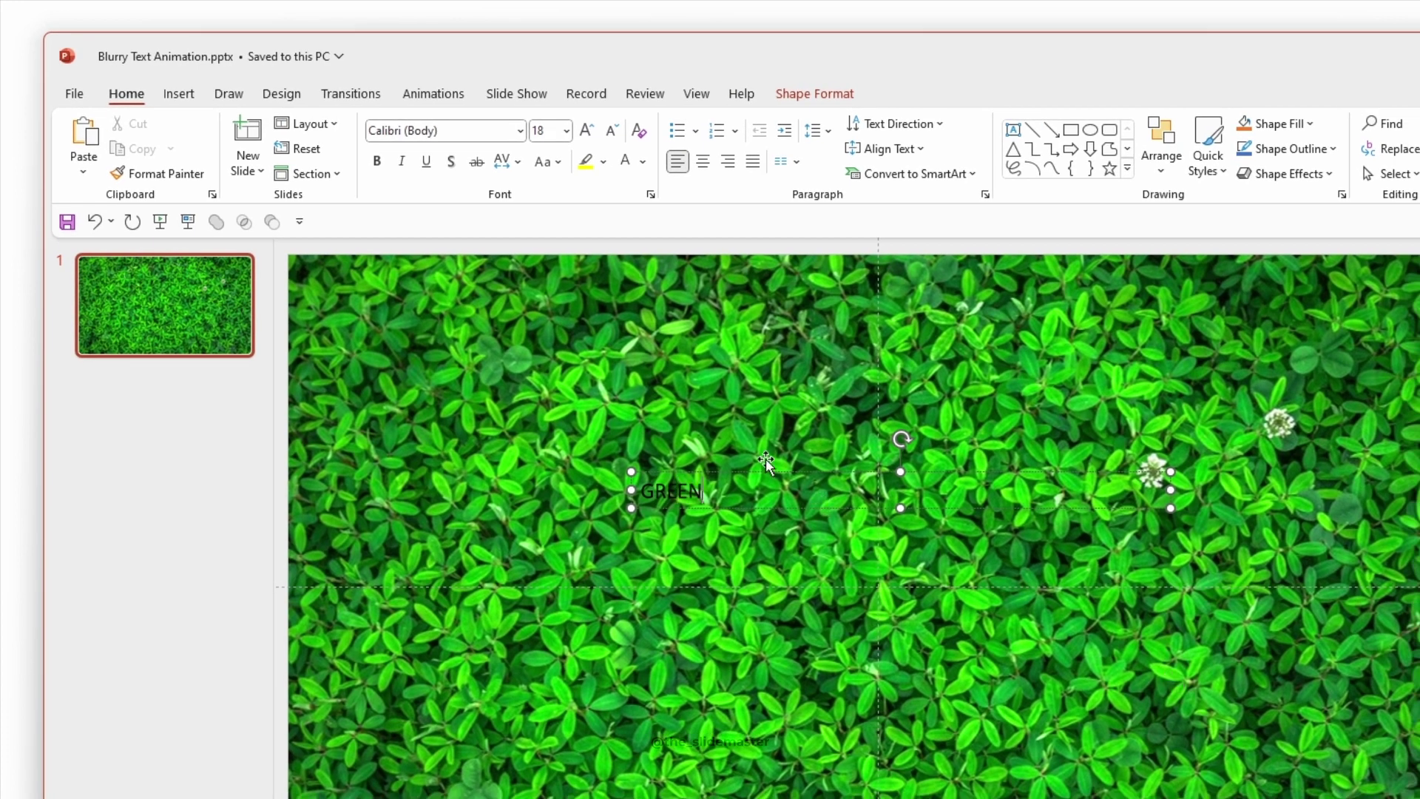
Format the GREEN text as white Bebas Neue Bold at size 250
{"action": "left_click", "coordinate": [519, 131]}
{"action": "left_click", "coordinate": [513, 269]}
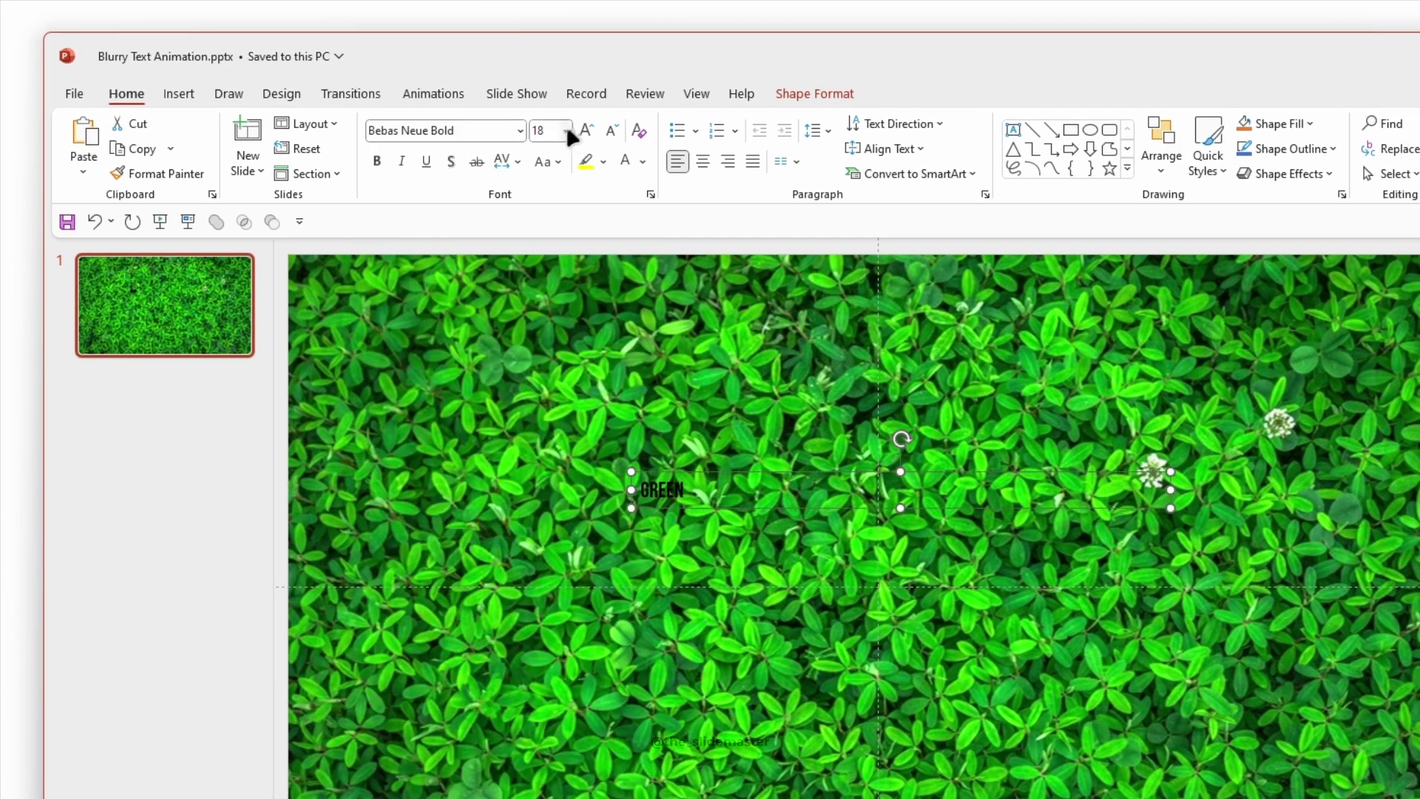
{"action": "type", "text": "250"}
{"action": "key", "text": "Return"}
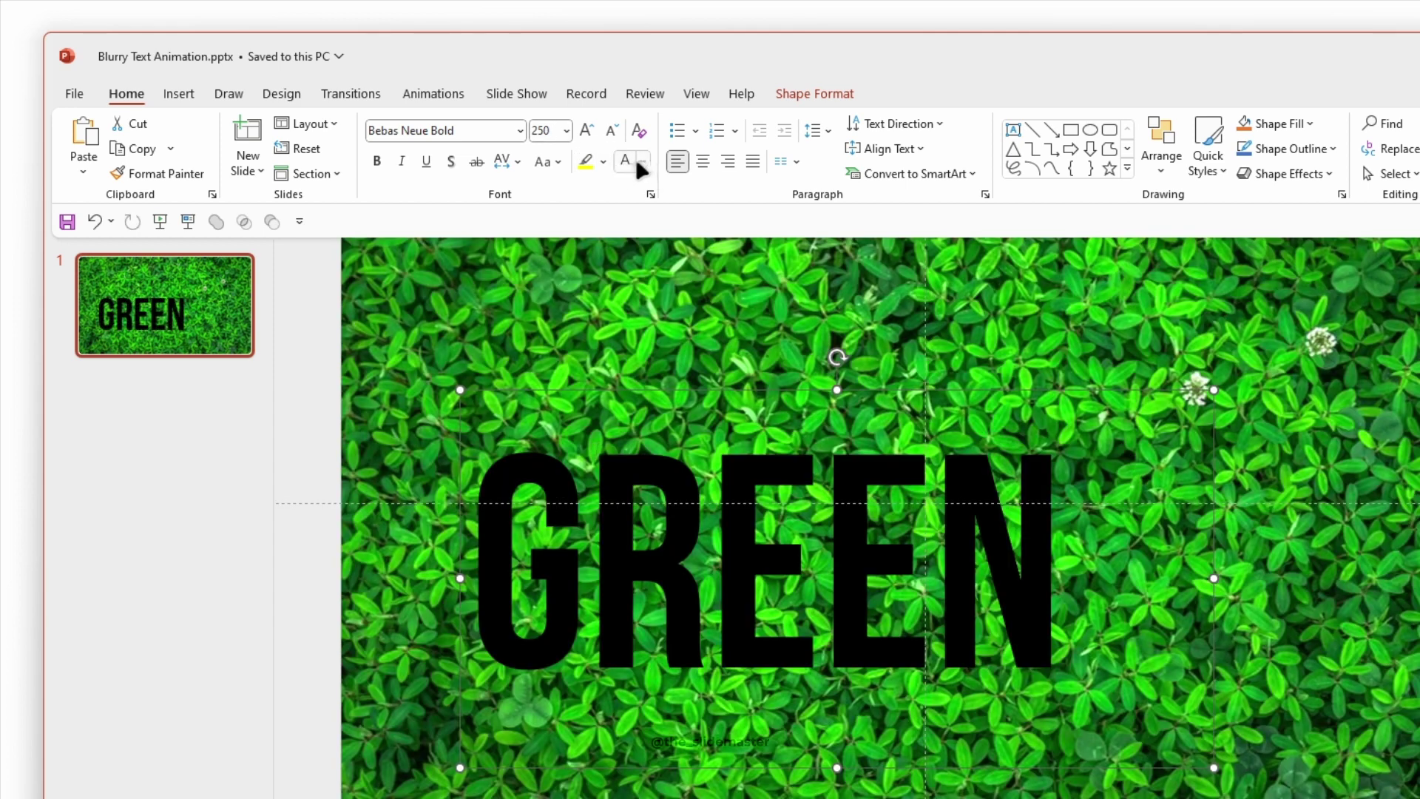
{"action": "left_click", "coordinate": [640, 162]}
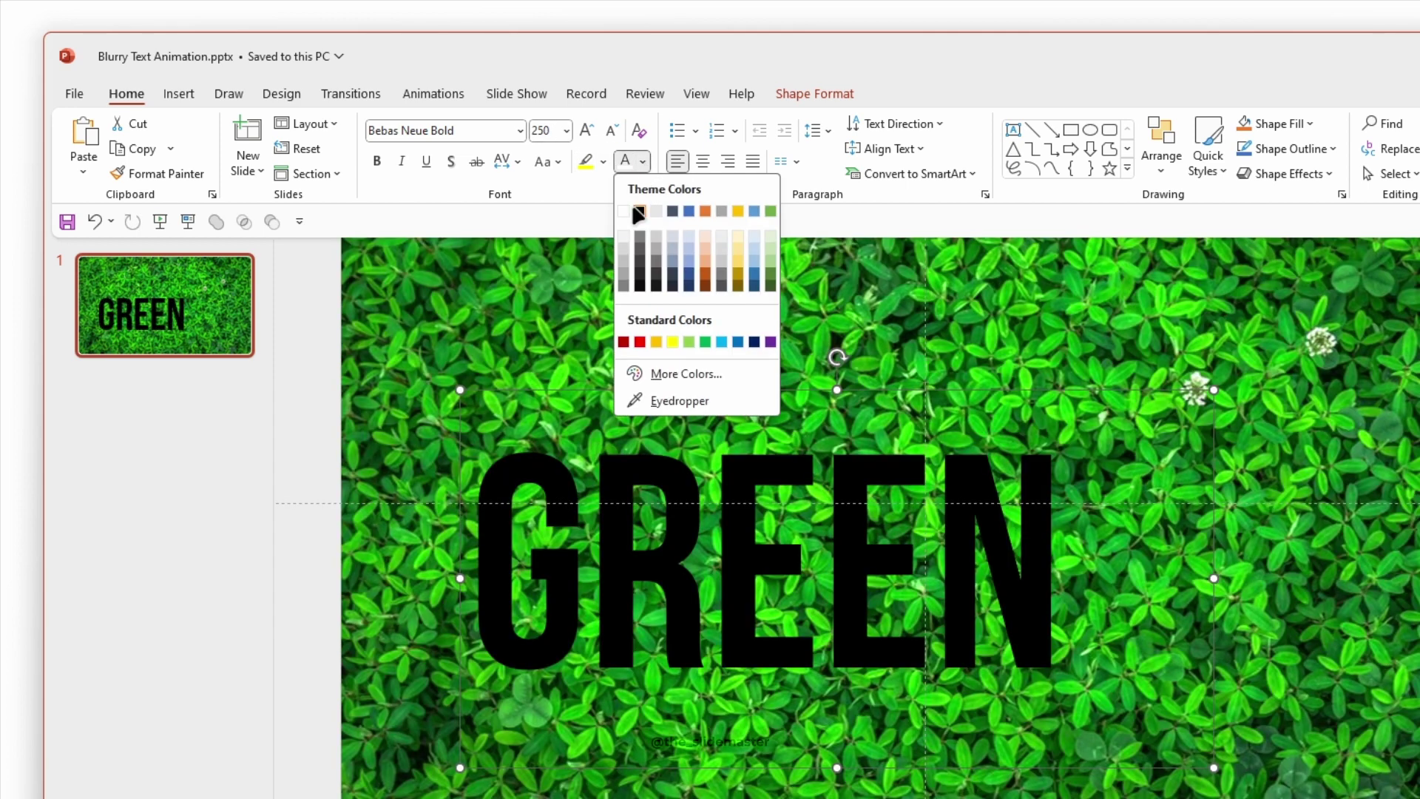
{"action": "left_click", "coordinate": [624, 206]}
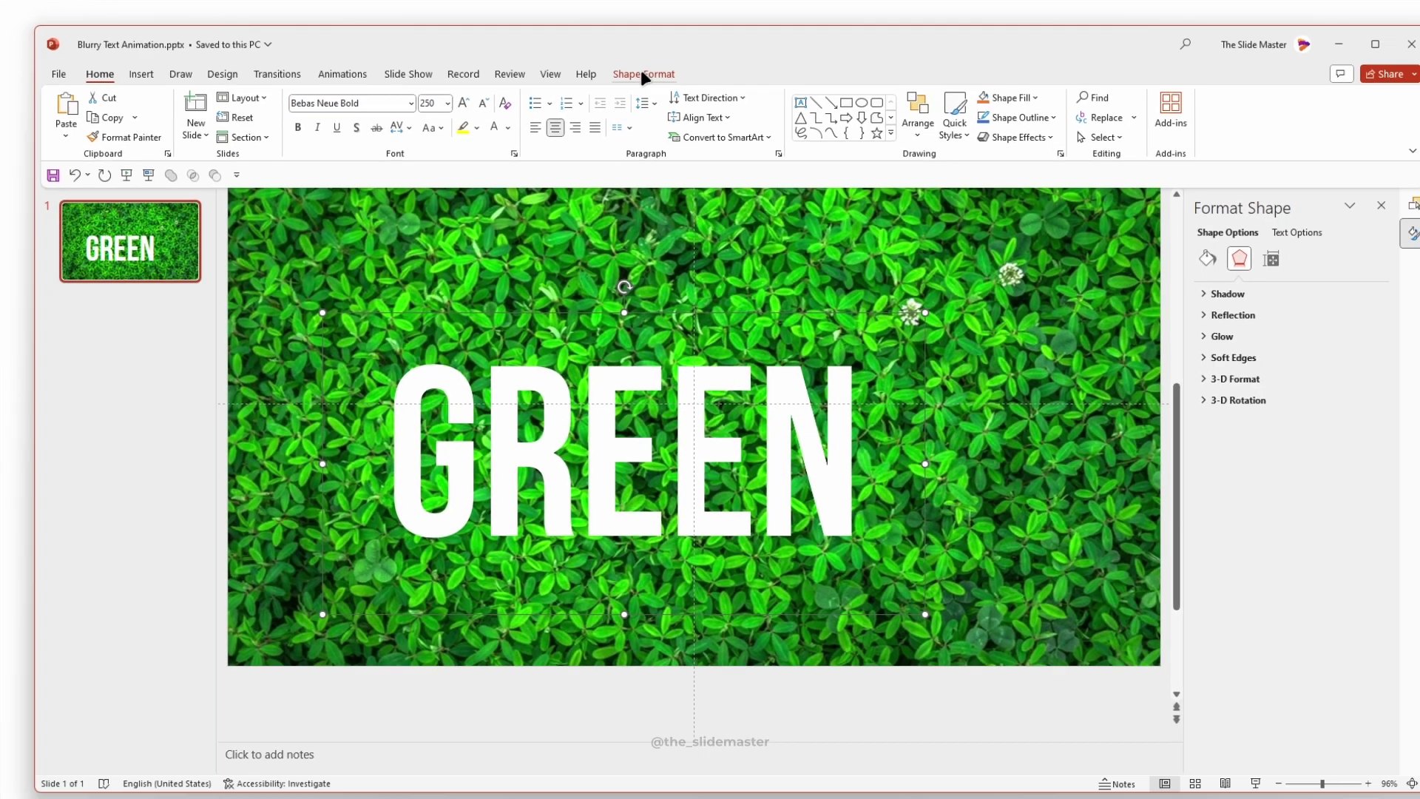
{"action": "left_click", "coordinate": [814, 93]}
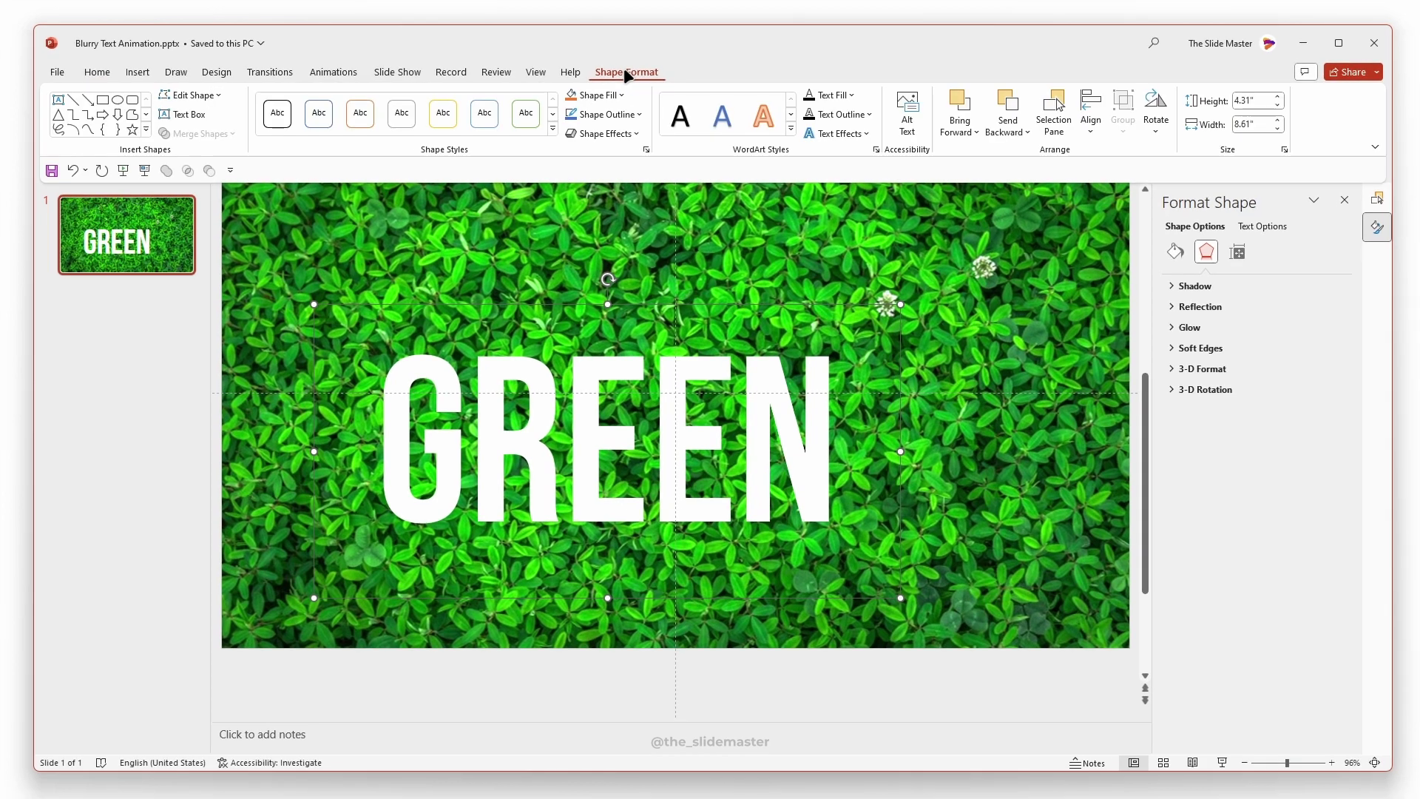
Centre the GREEN text box horizontally and vertically on the slide
{"action": "left_click", "coordinate": [1101, 113]}
{"action": "left_click", "coordinate": [1112, 172]}
{"action": "left_click", "coordinate": [1099, 119]}
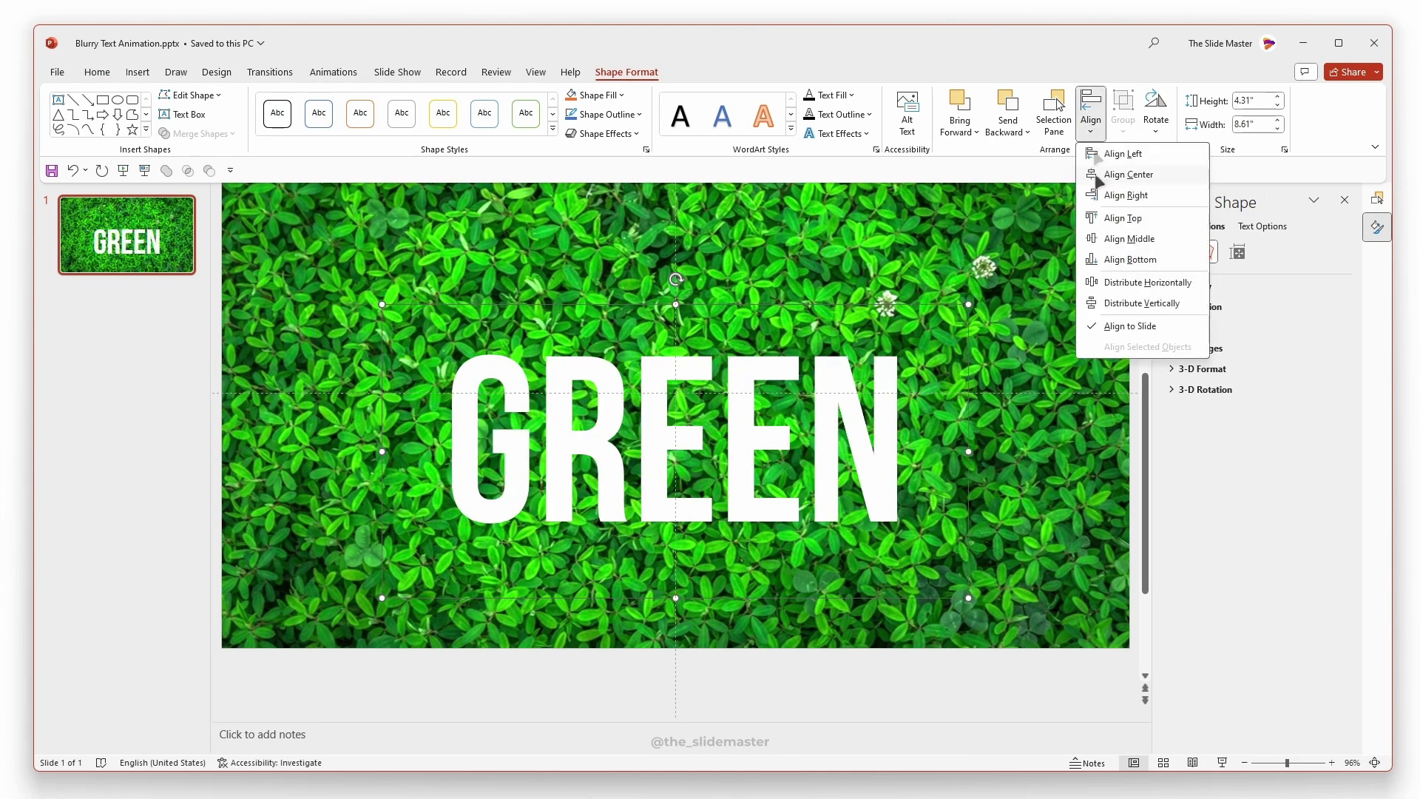
{"action": "left_click", "coordinate": [1110, 238]}
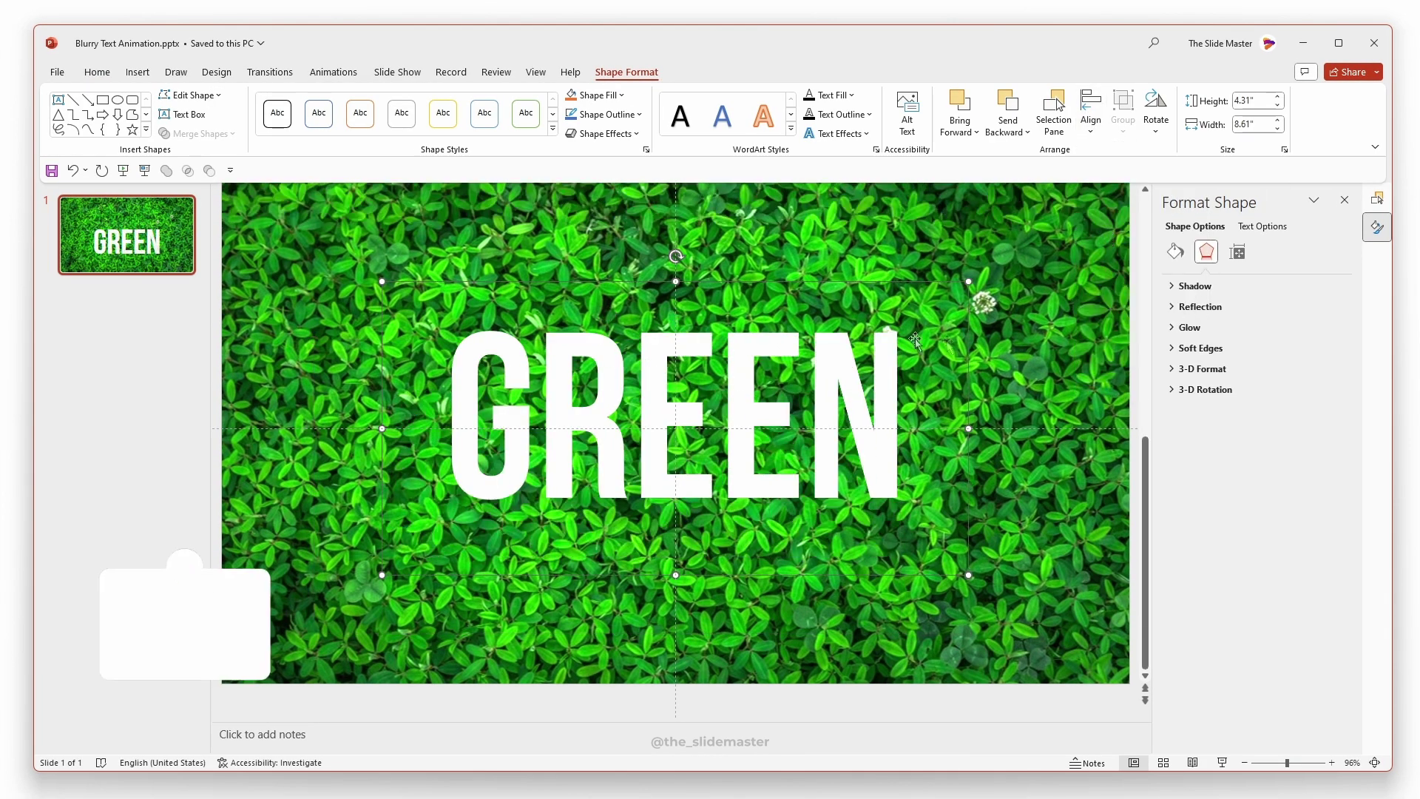
Copy the GREEN text box and show the Selection pane
{"action": "right_click", "coordinate": [633, 281]}
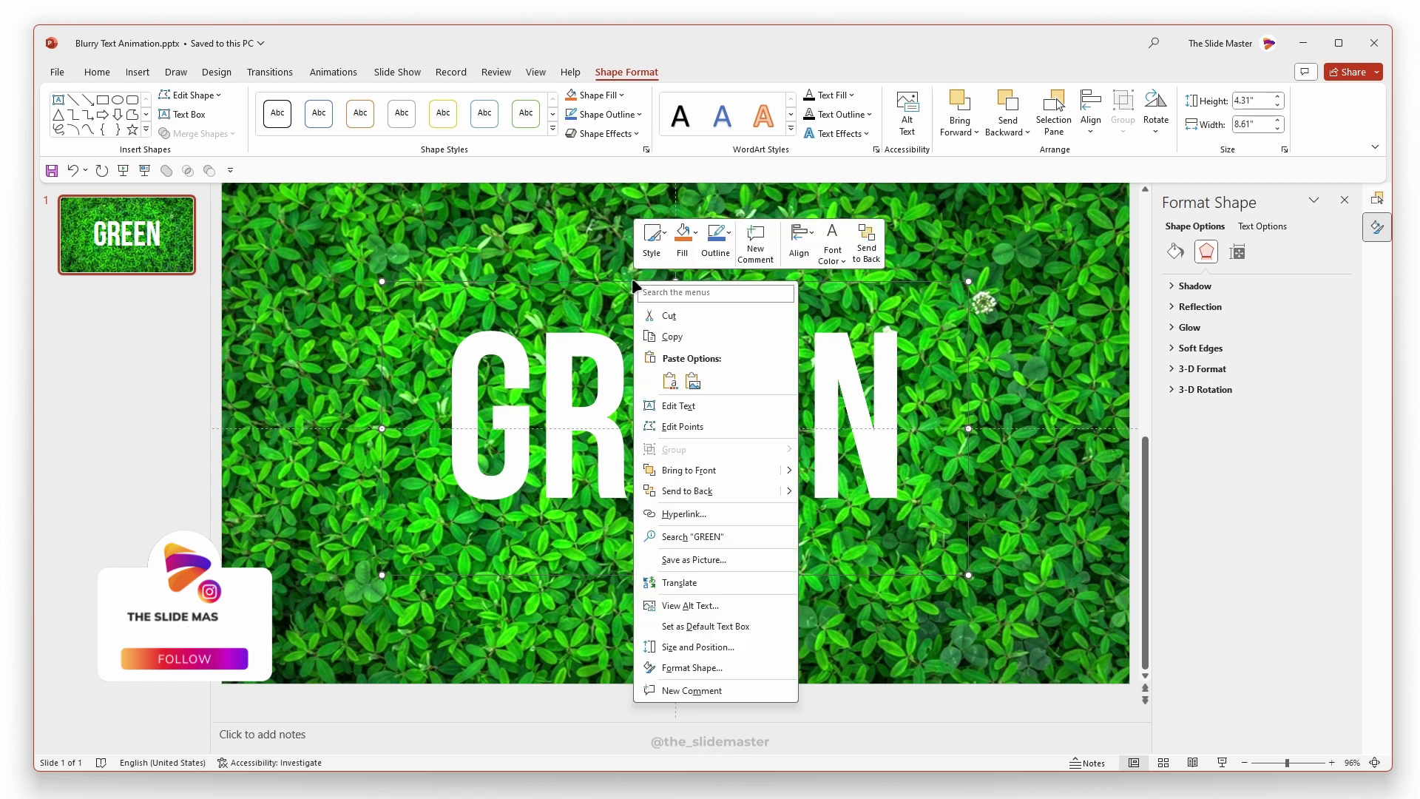
{"action": "left_click", "coordinate": [699, 338]}
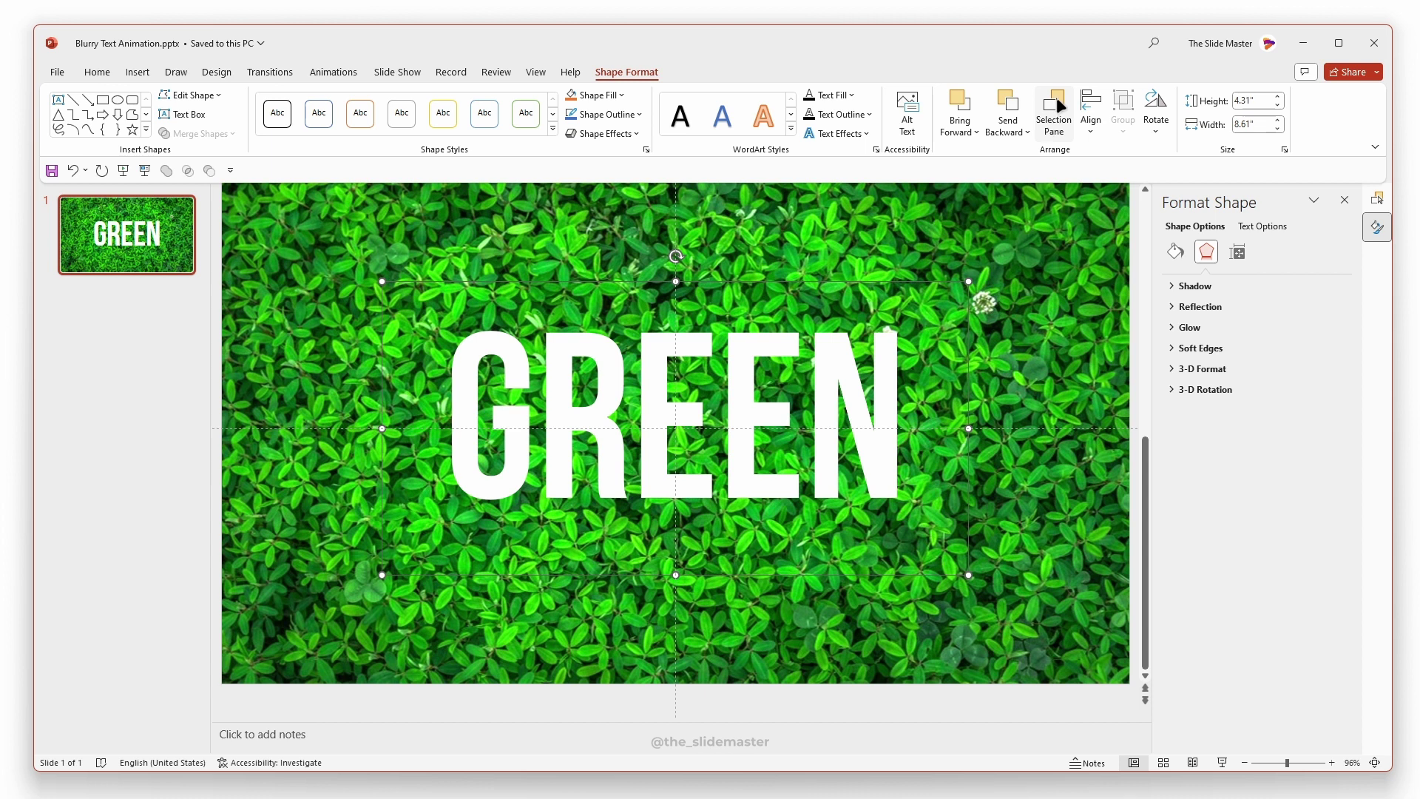
{"action": "left_click", "coordinate": [1053, 111]}
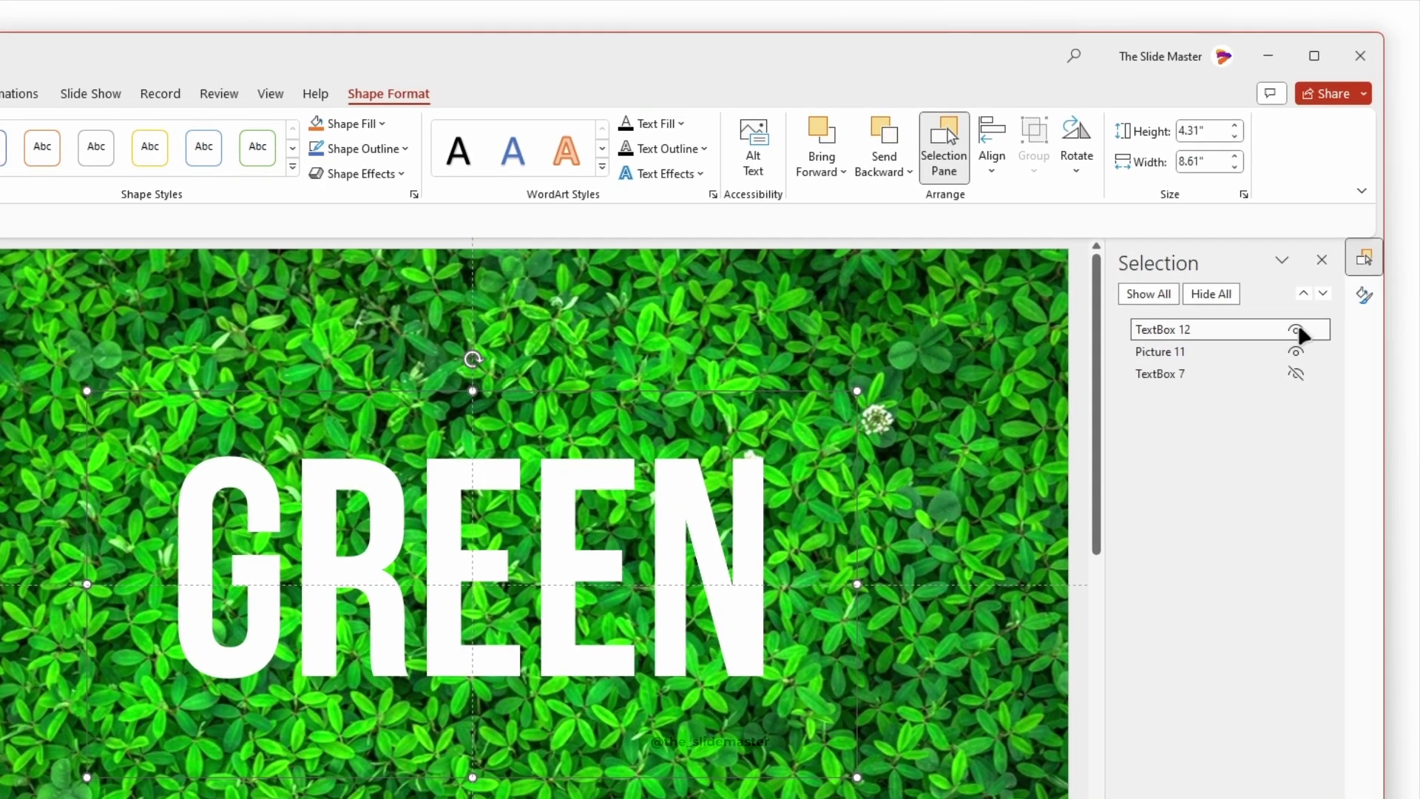
Hide the GREEN text box and paste GREEN back as a picture
{"action": "left_click", "coordinate": [1298, 331]}
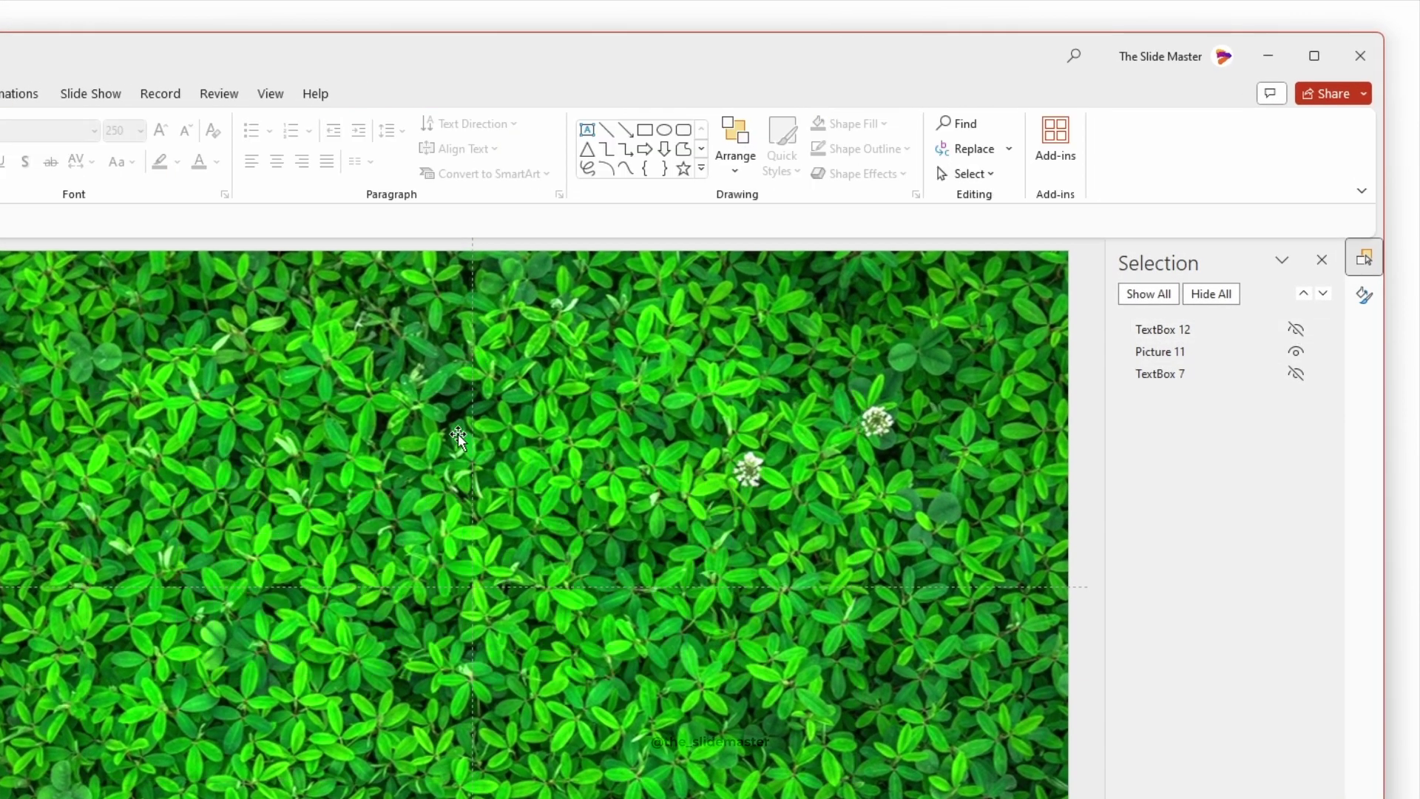
{"action": "right_click", "coordinate": [420, 426]}
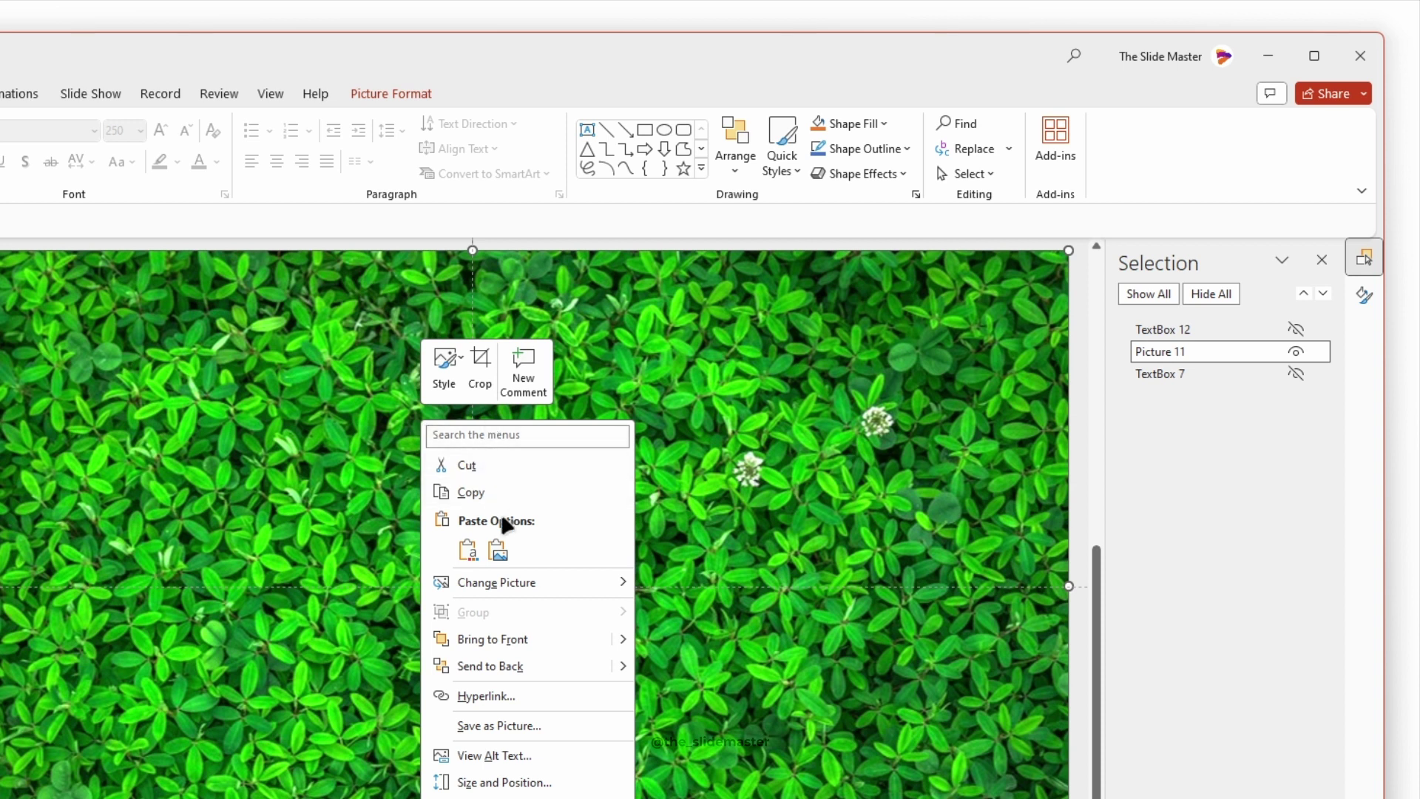
{"action": "left_click", "coordinate": [505, 563]}
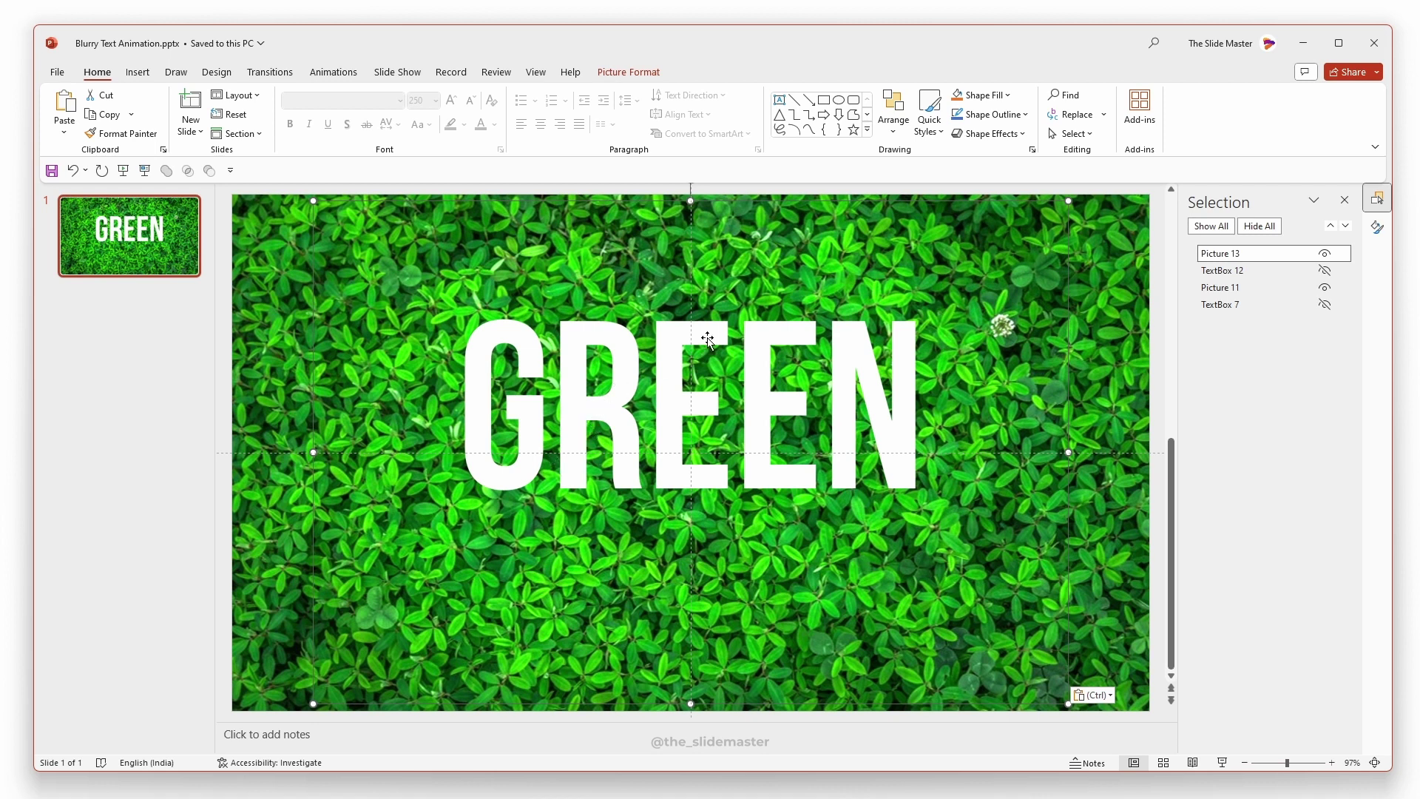
Crop the GREEN picture tightly around the word on all four sides
{"action": "left_click", "coordinate": [655, 71]}
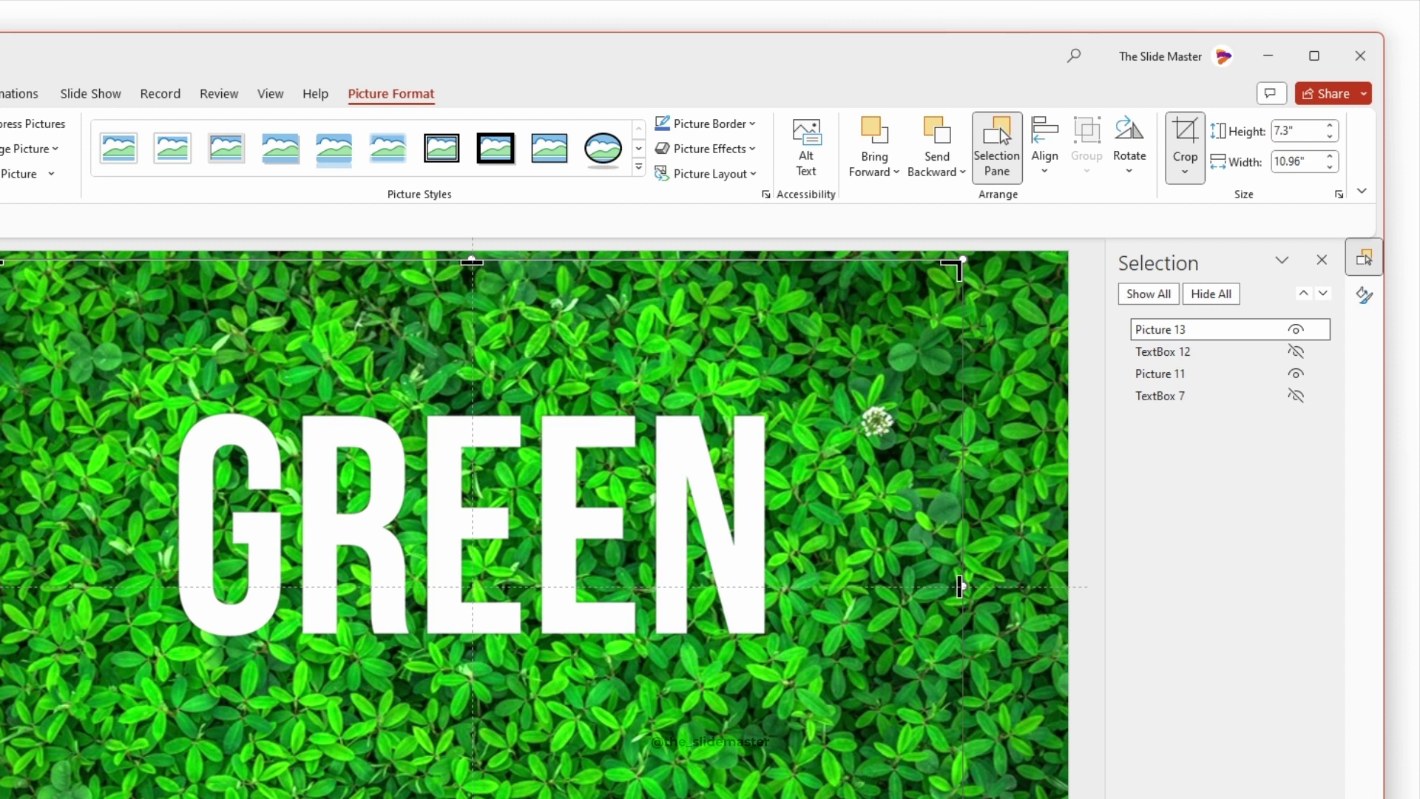
{"action": "left_click_drag", "start_coordinate": [472, 699], "coordinate": [472, 661]}
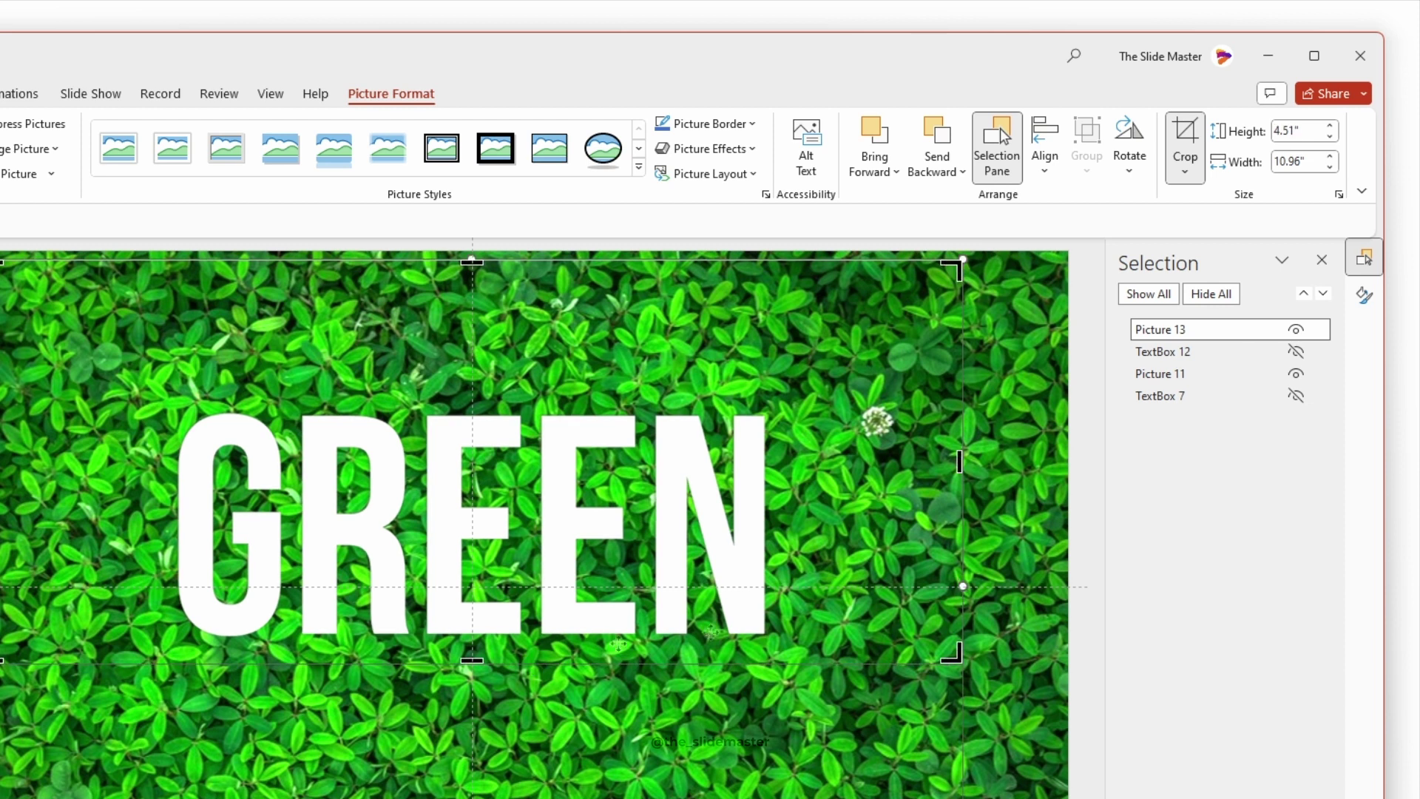
{"action": "left_click_drag", "start_coordinate": [959, 460], "coordinate": [794, 459]}
{"action": "left_click_drag", "start_coordinate": [397, 260], "coordinate": [397, 386]}
{"action": "left_click_drag", "start_coordinate": [2, 523], "coordinate": [150, 523]}
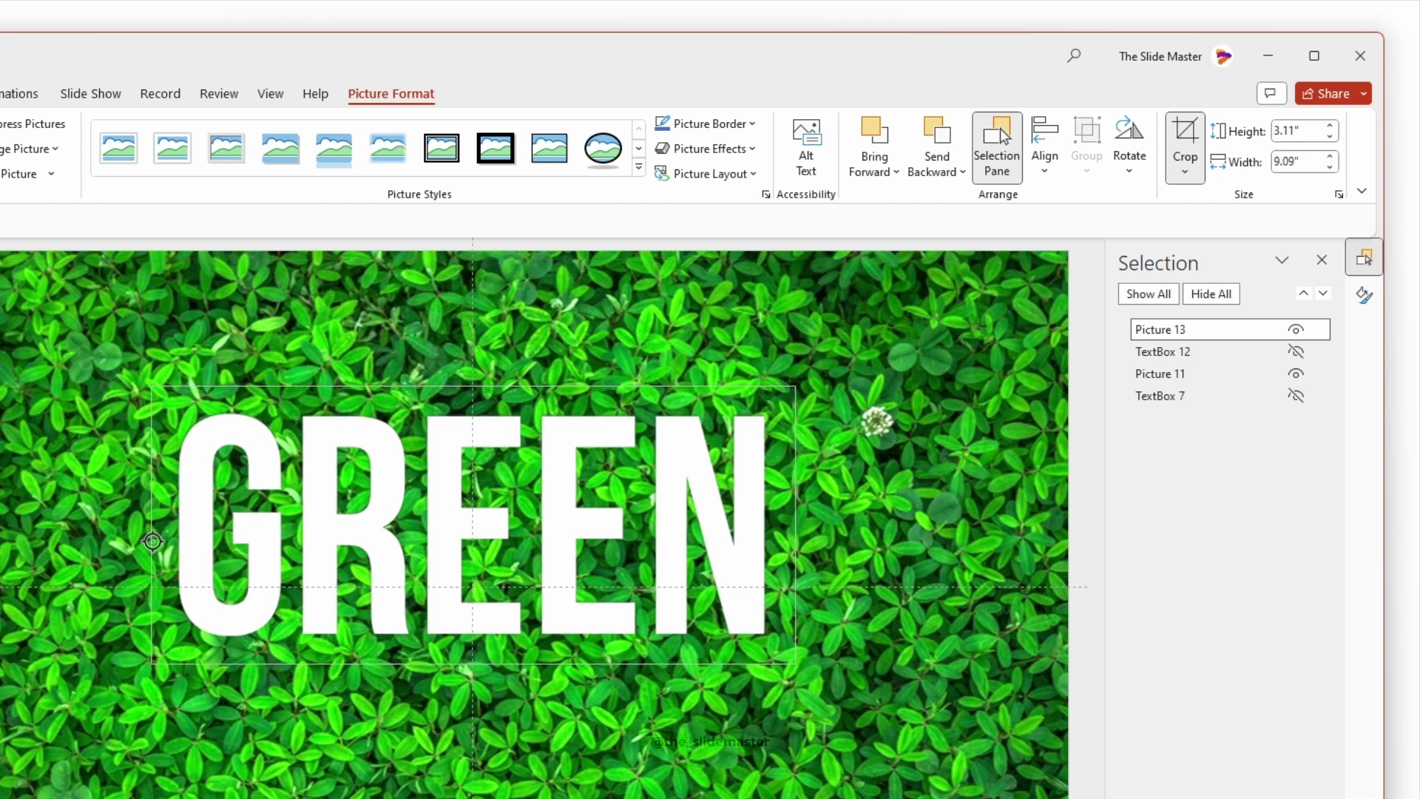
{"action": "left_click", "coordinate": [1084, 406]}
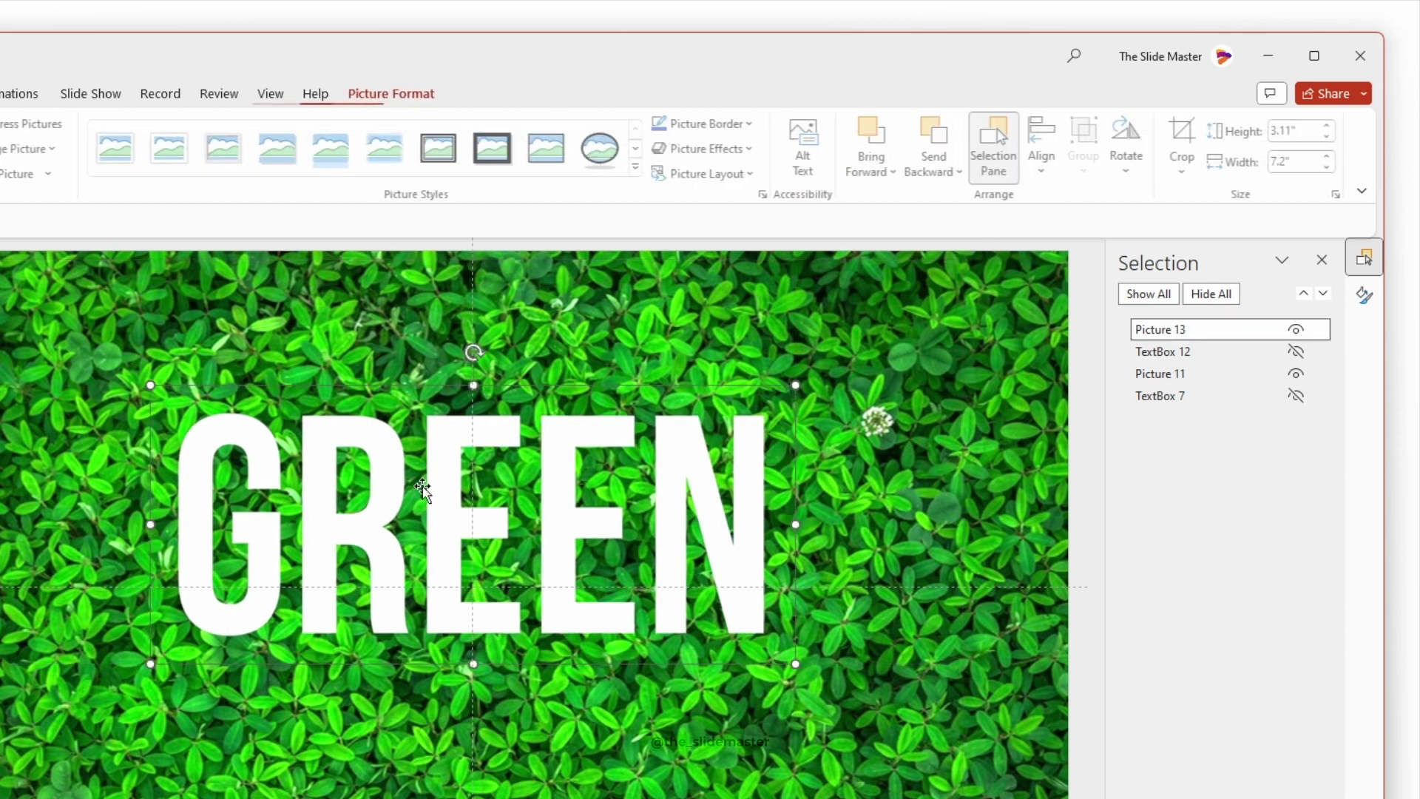
Centre the cropped GREEN picture horizontally on the slide
{"action": "left_click", "coordinate": [1044, 147]}
{"action": "left_click", "coordinate": [1062, 219]}
{"action": "left_click", "coordinate": [1039, 159]}
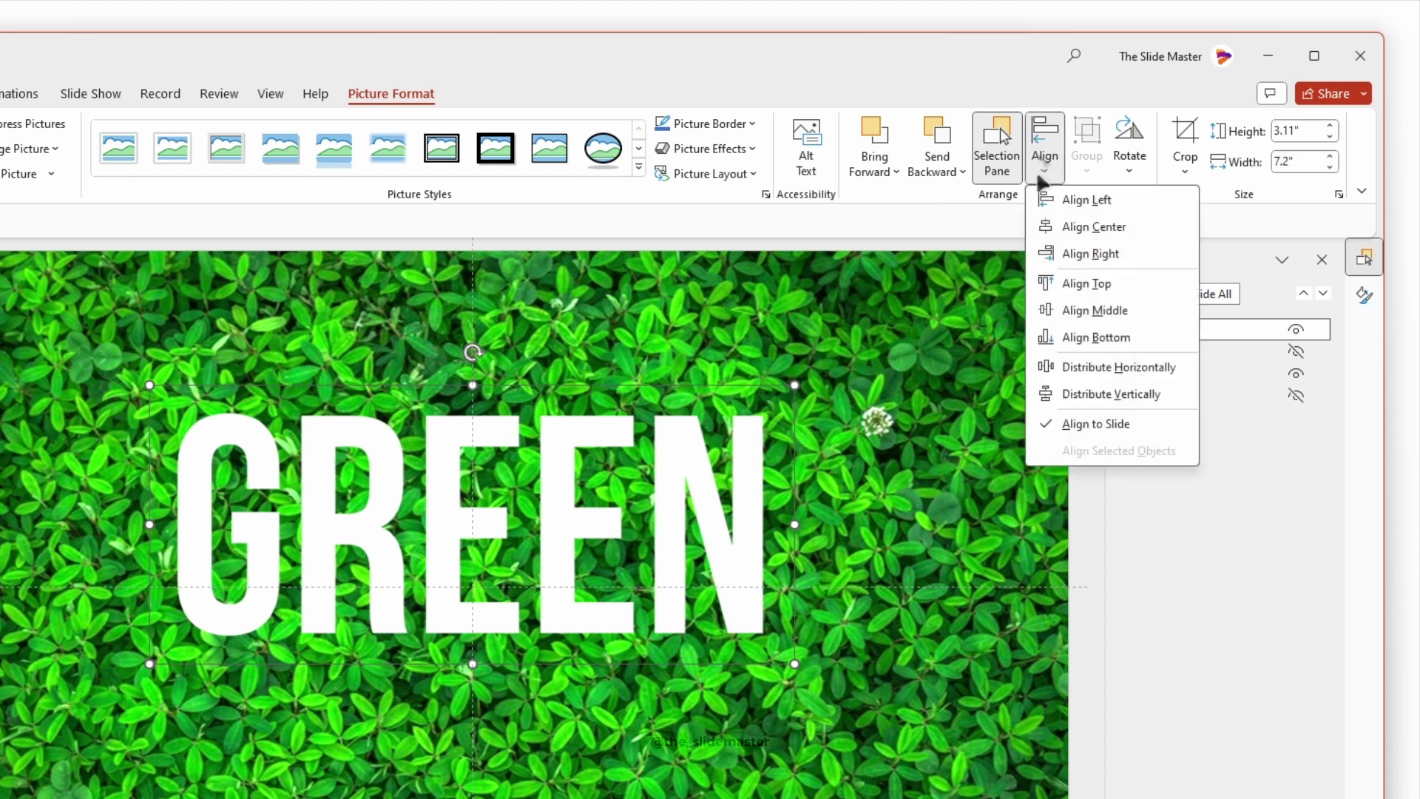
Centre GREEN vertically and apply the Blur artistic effect at radius 28
{"action": "left_click", "coordinate": [1119, 287]}
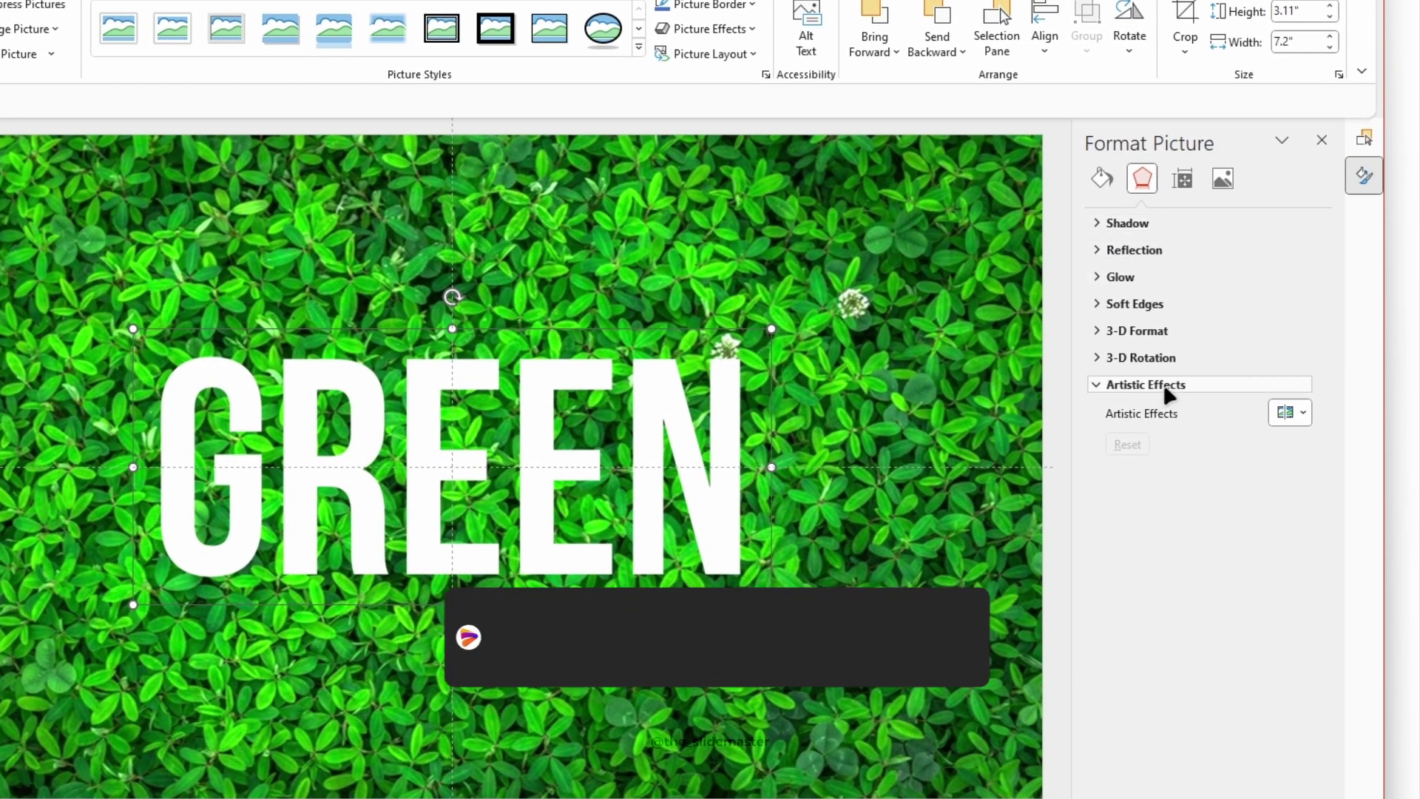
{"action": "left_click", "coordinate": [1295, 412]}
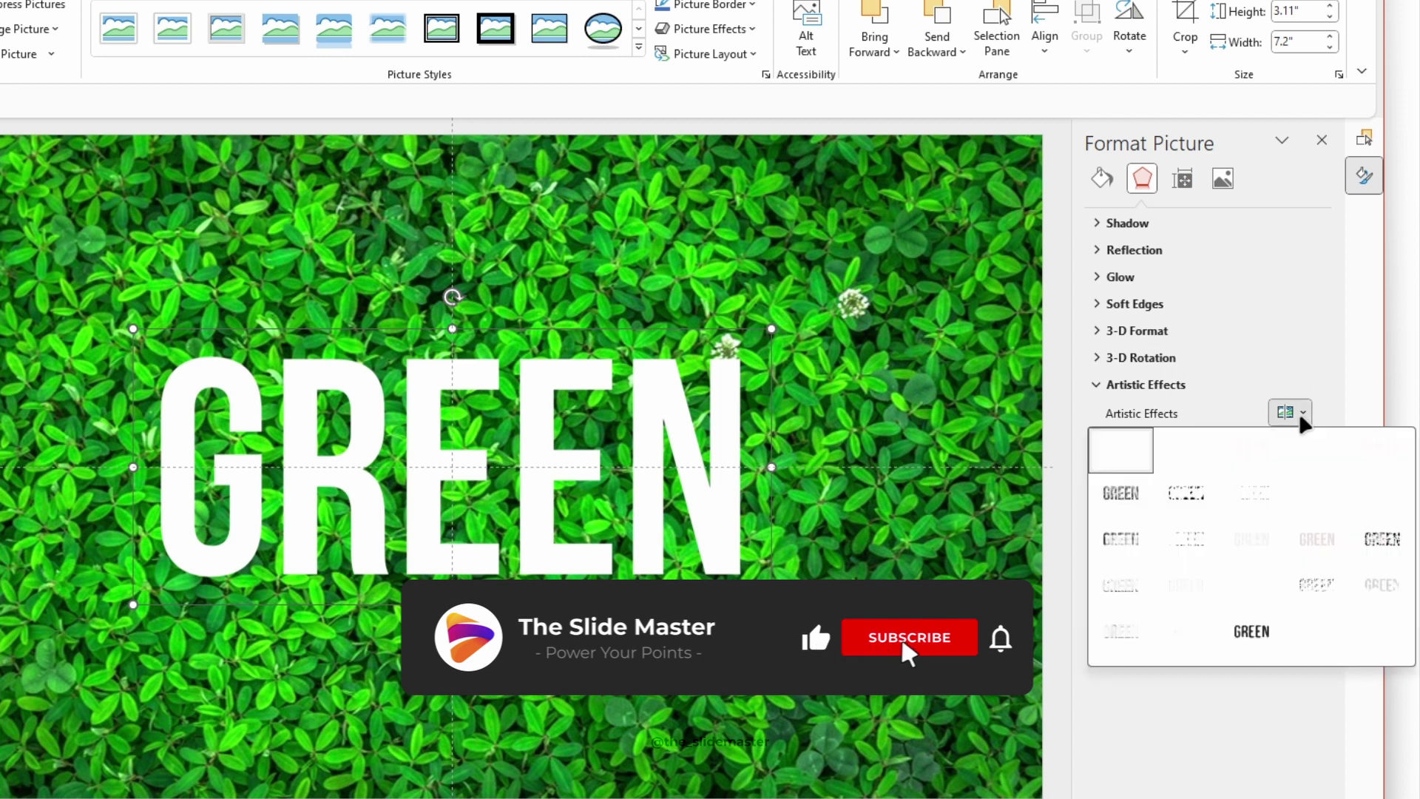
{"action": "left_click", "coordinate": [1383, 492]}
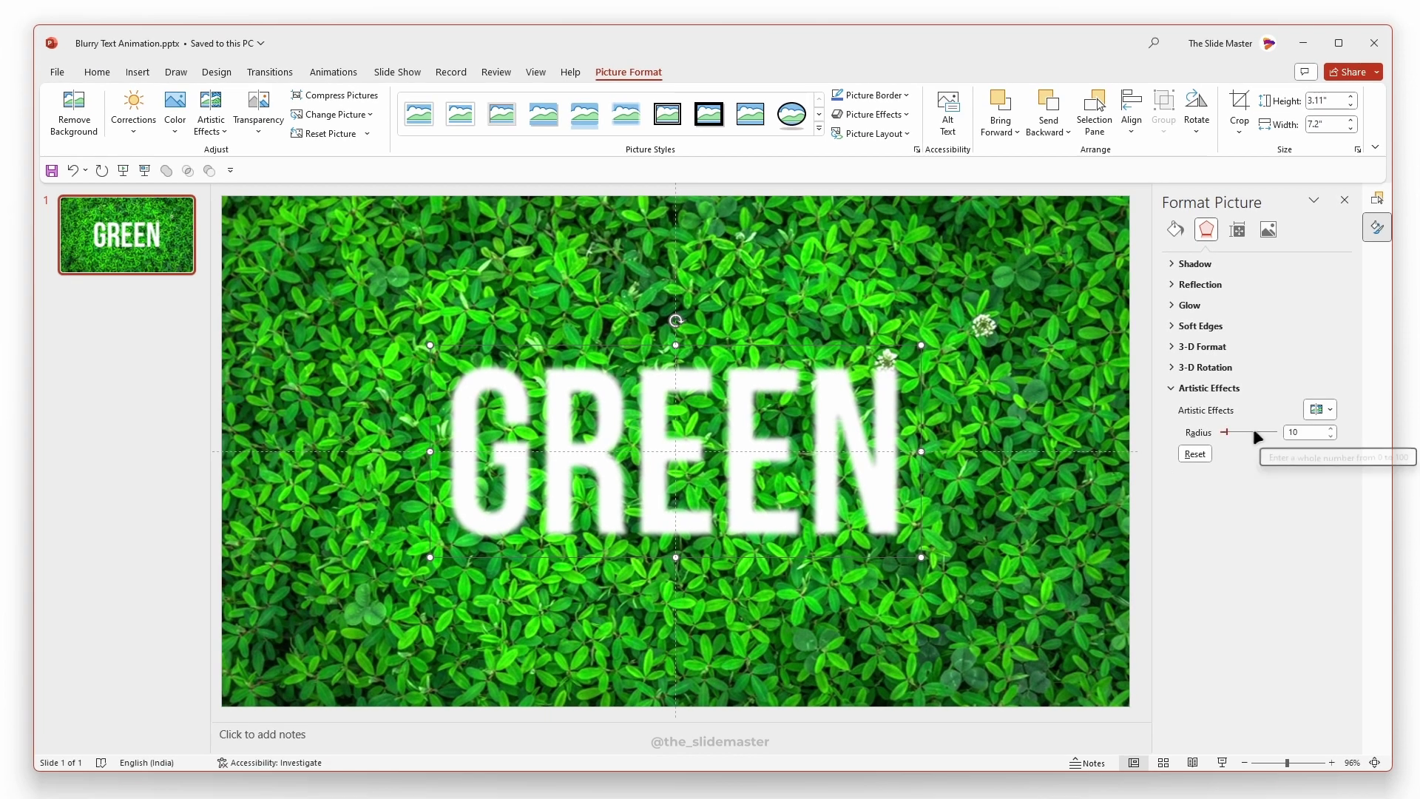
{"action": "left_click_drag", "start_coordinate": [1224, 432], "coordinate": [1239, 432]}
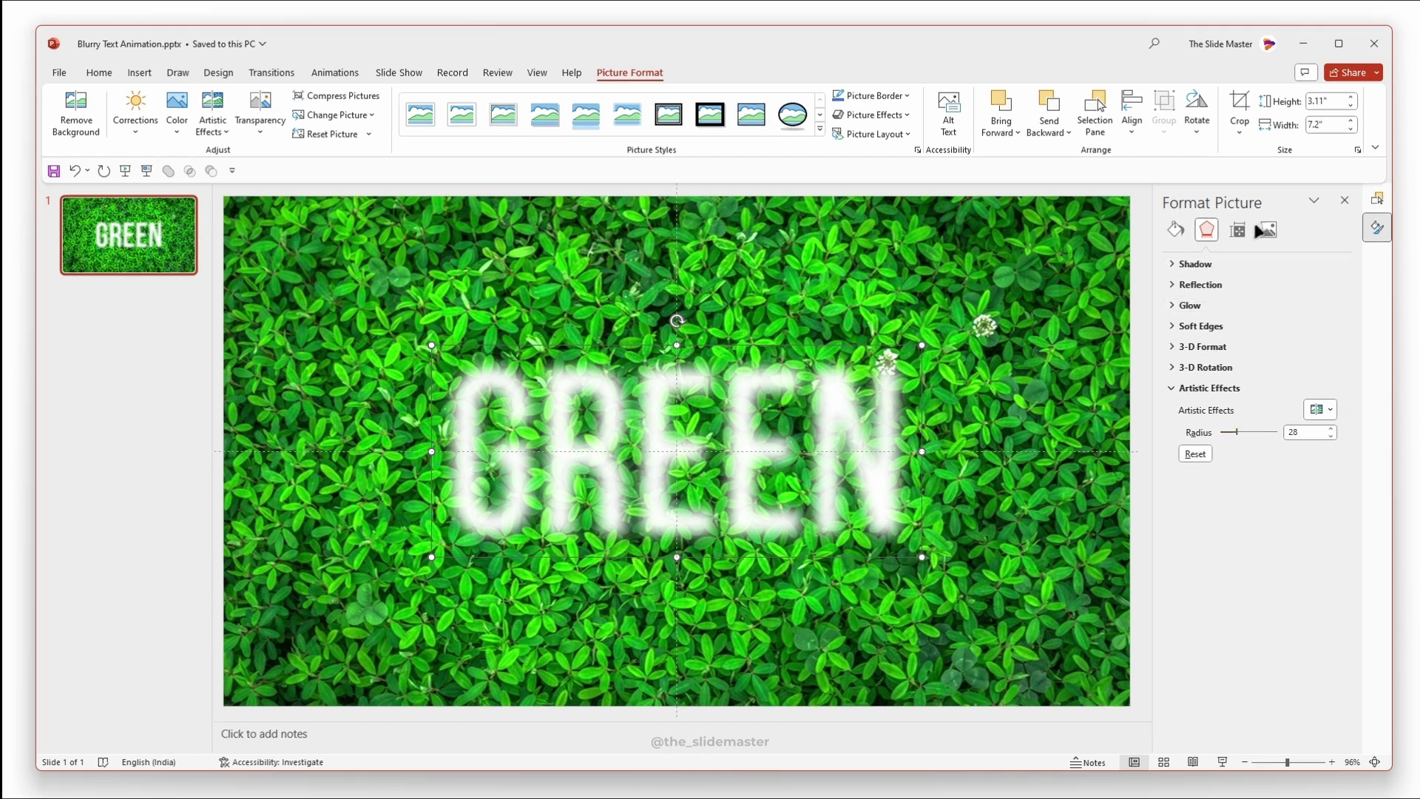
Set the blurred GREEN picture's transparency to 32%
{"action": "left_click", "coordinate": [1268, 229]}
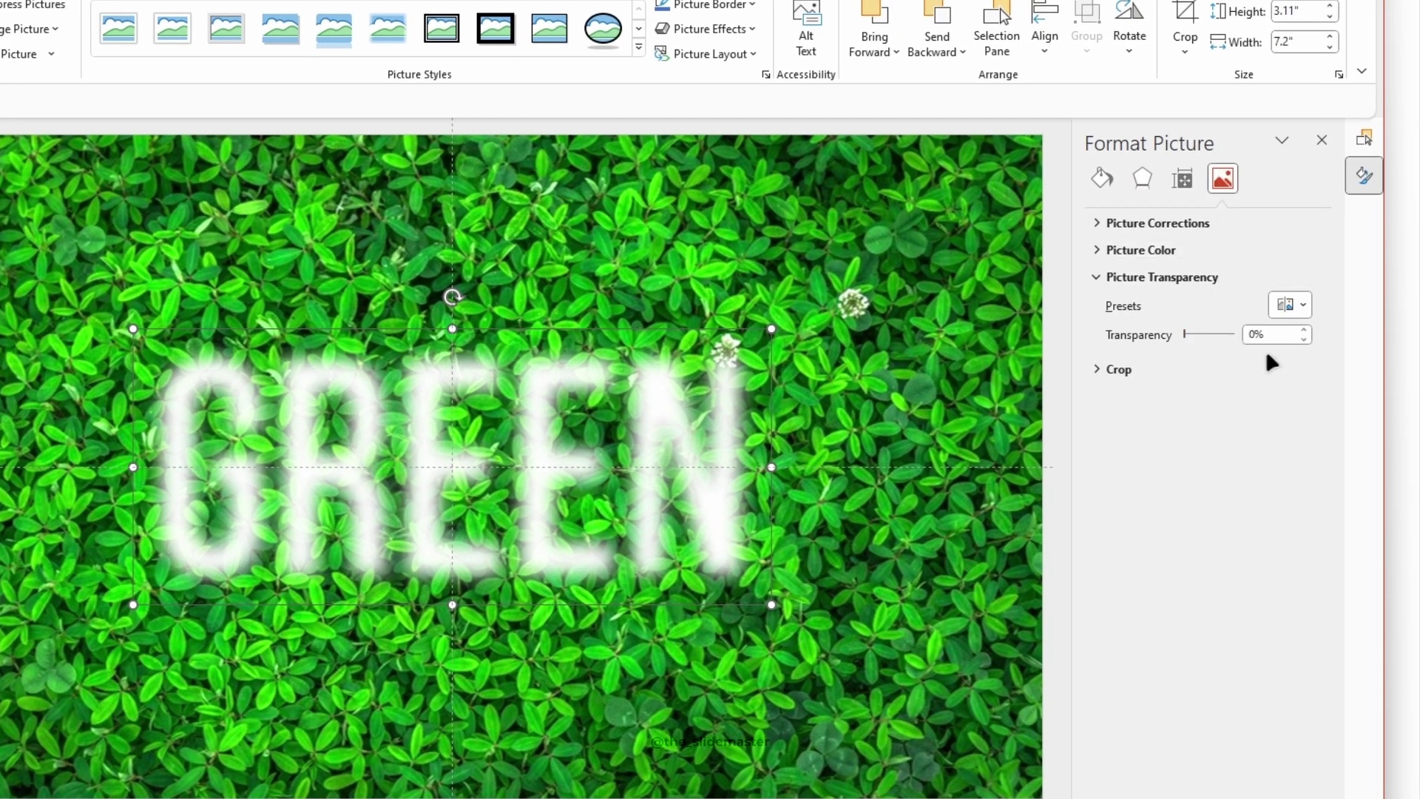
{"action": "left_click_drag", "start_coordinate": [1184, 332], "coordinate": [1202, 335]}
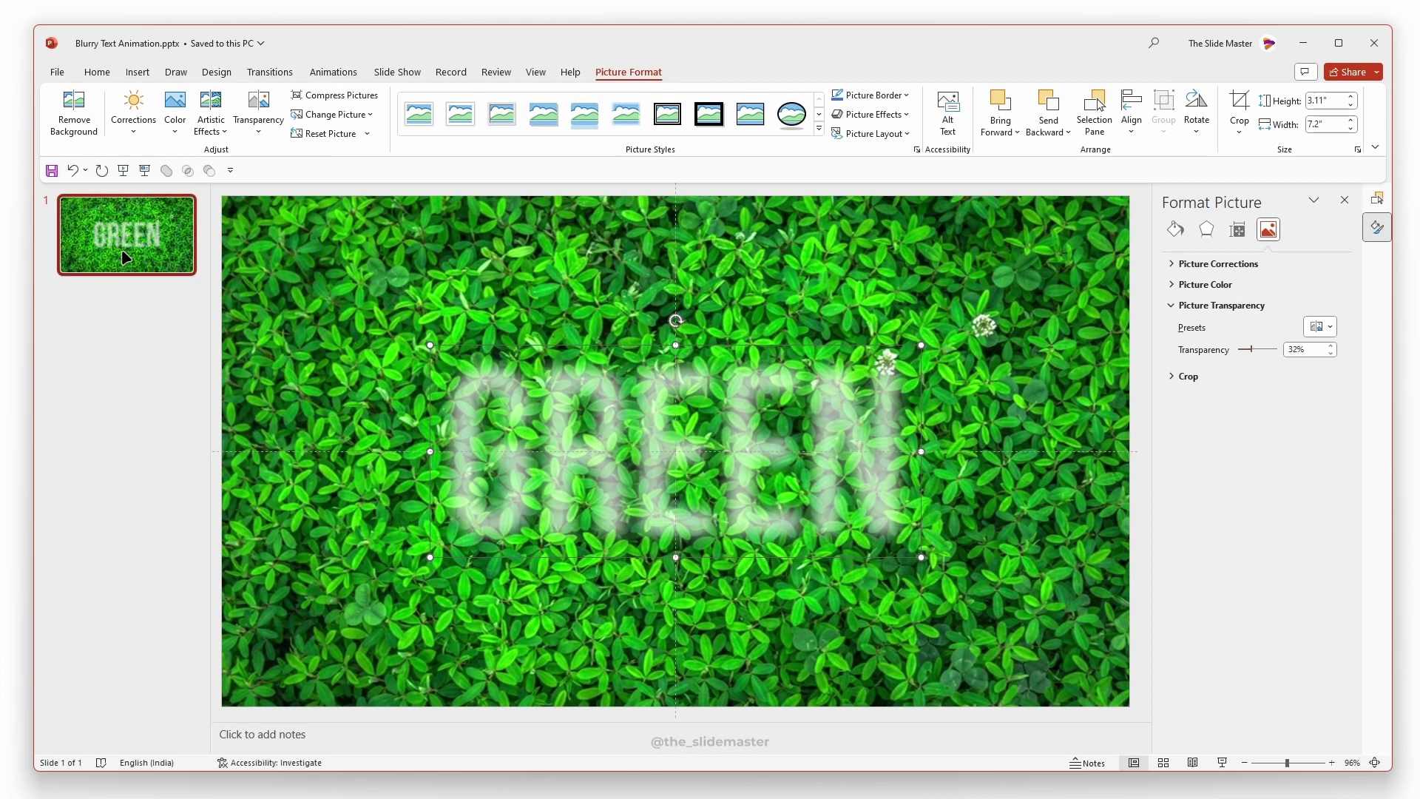
Duplicate slide 1 and reset the copy's GREEN picture so it is sharp
{"action": "right_click", "coordinate": [125, 256]}
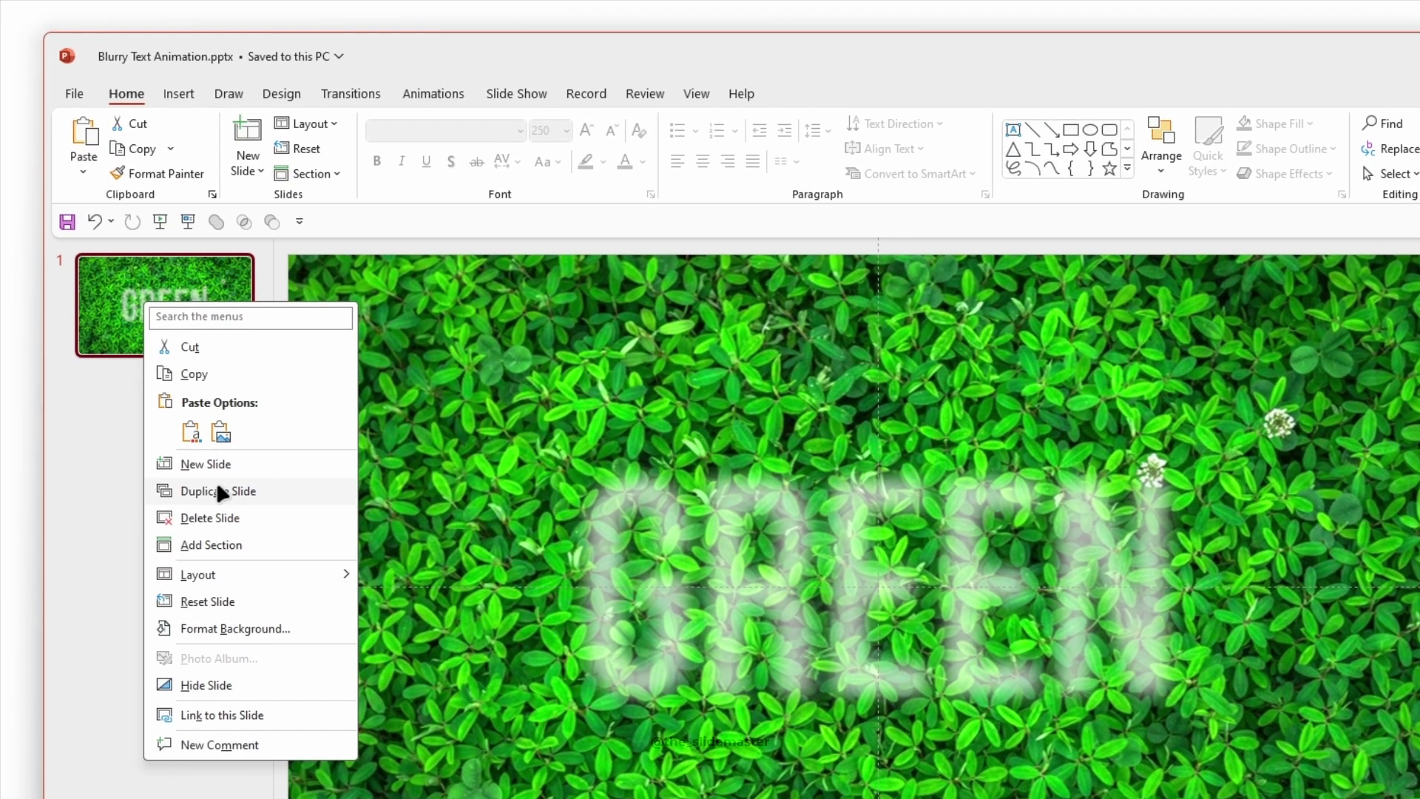
{"action": "left_click", "coordinate": [166, 369]}
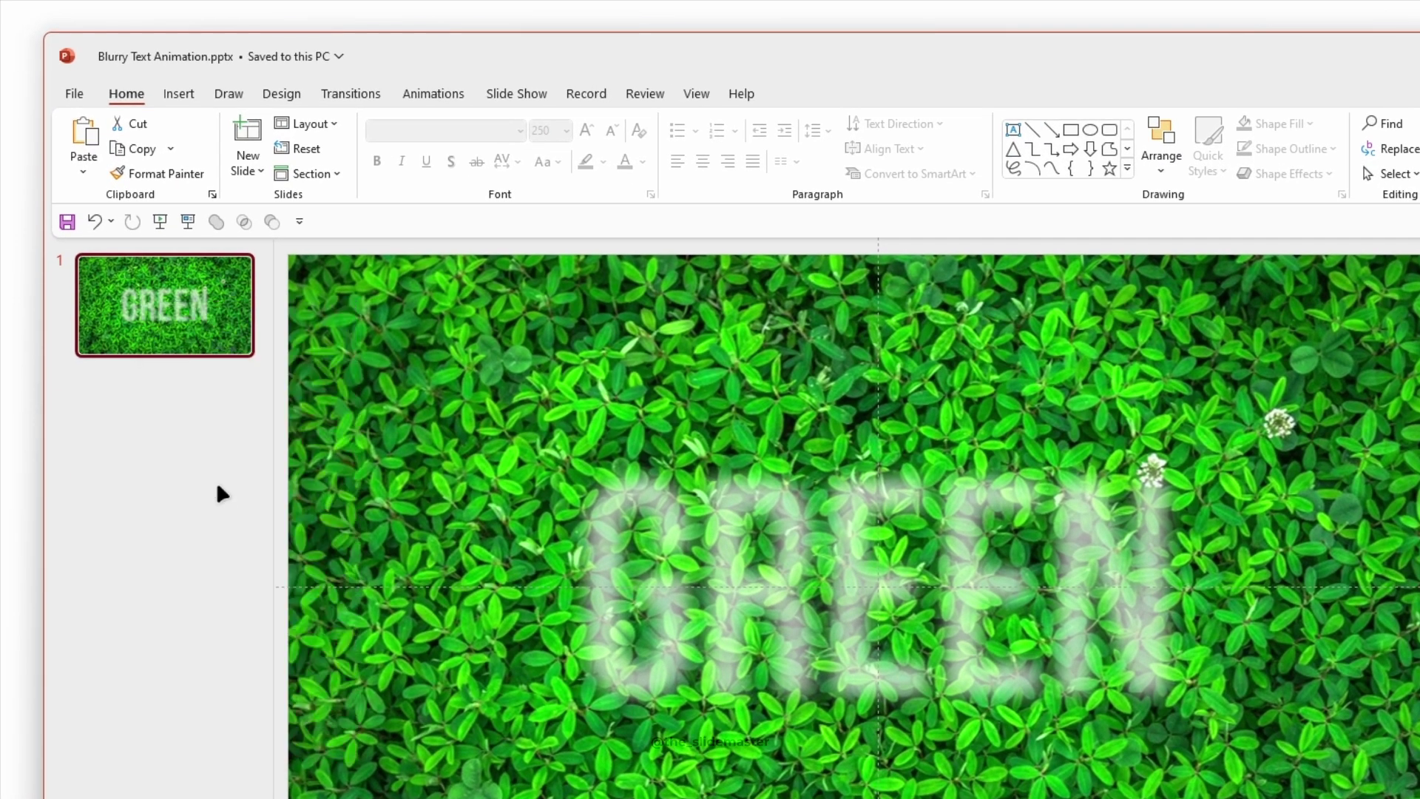
{"action": "left_click", "coordinate": [677, 525]}
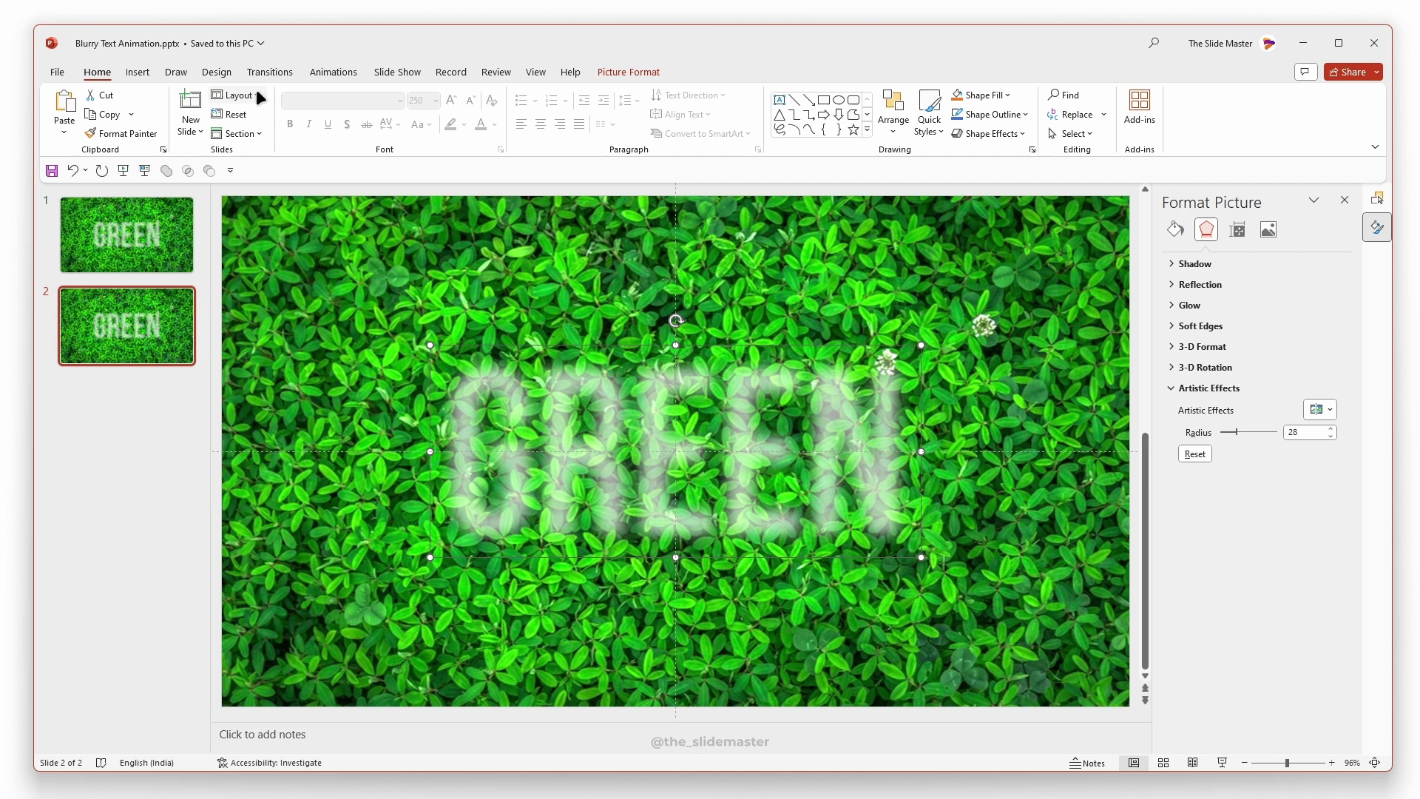
{"action": "left_click", "coordinate": [628, 73]}
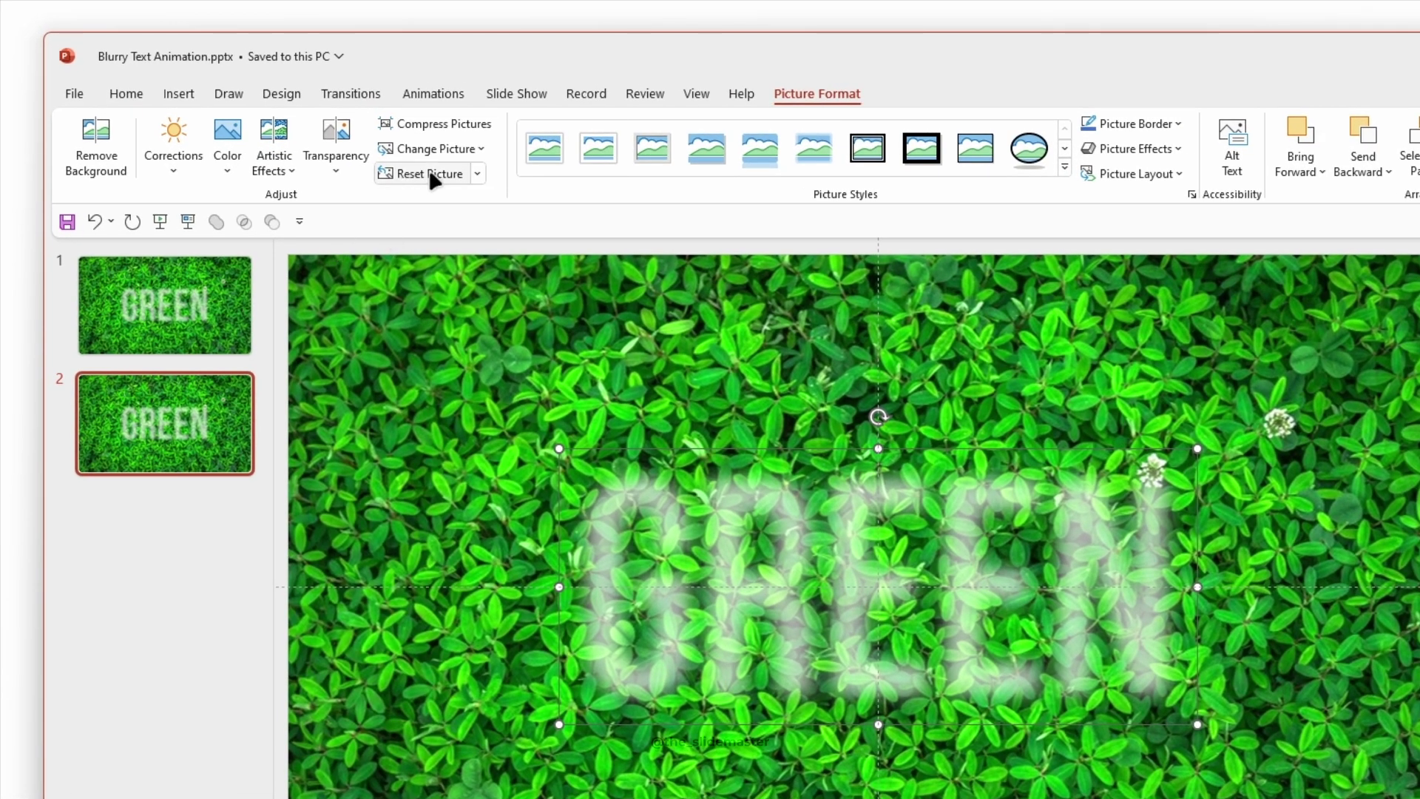
{"action": "left_click", "coordinate": [431, 176]}
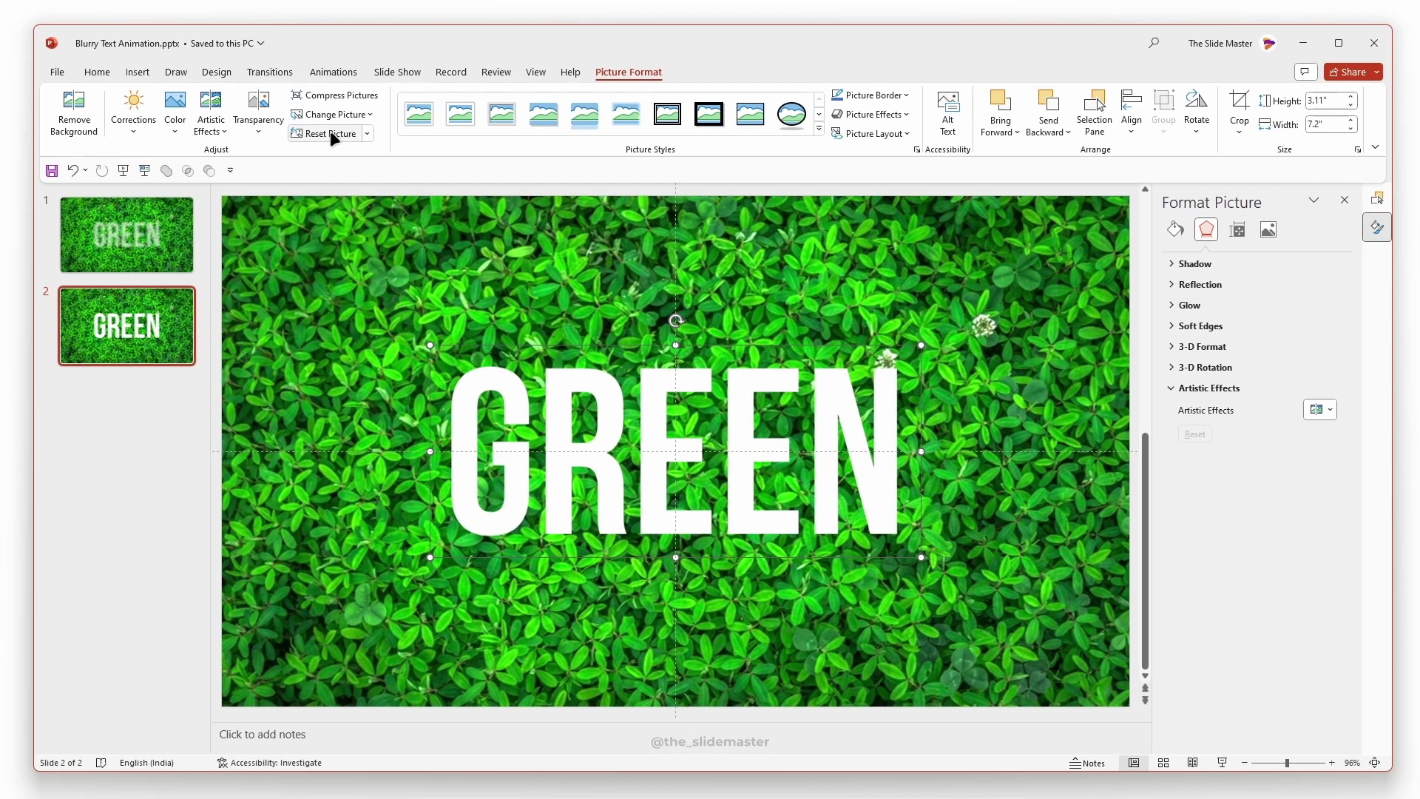
Apply a radius-10 Blur effect to the leaf background photo on slide 2
{"action": "left_click", "coordinate": [294, 296]}
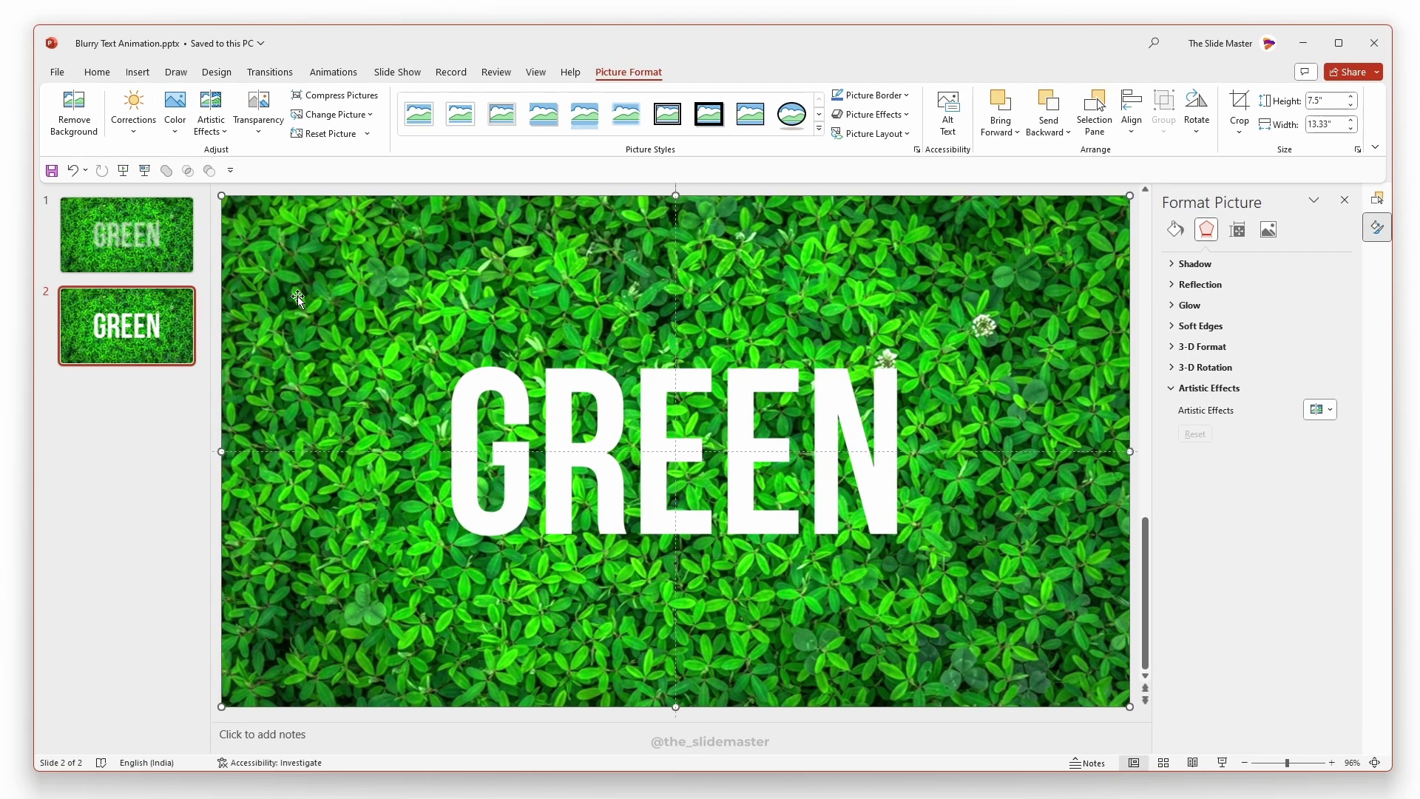
{"action": "left_click", "coordinate": [1322, 414]}
{"action": "left_click", "coordinate": [1386, 492]}
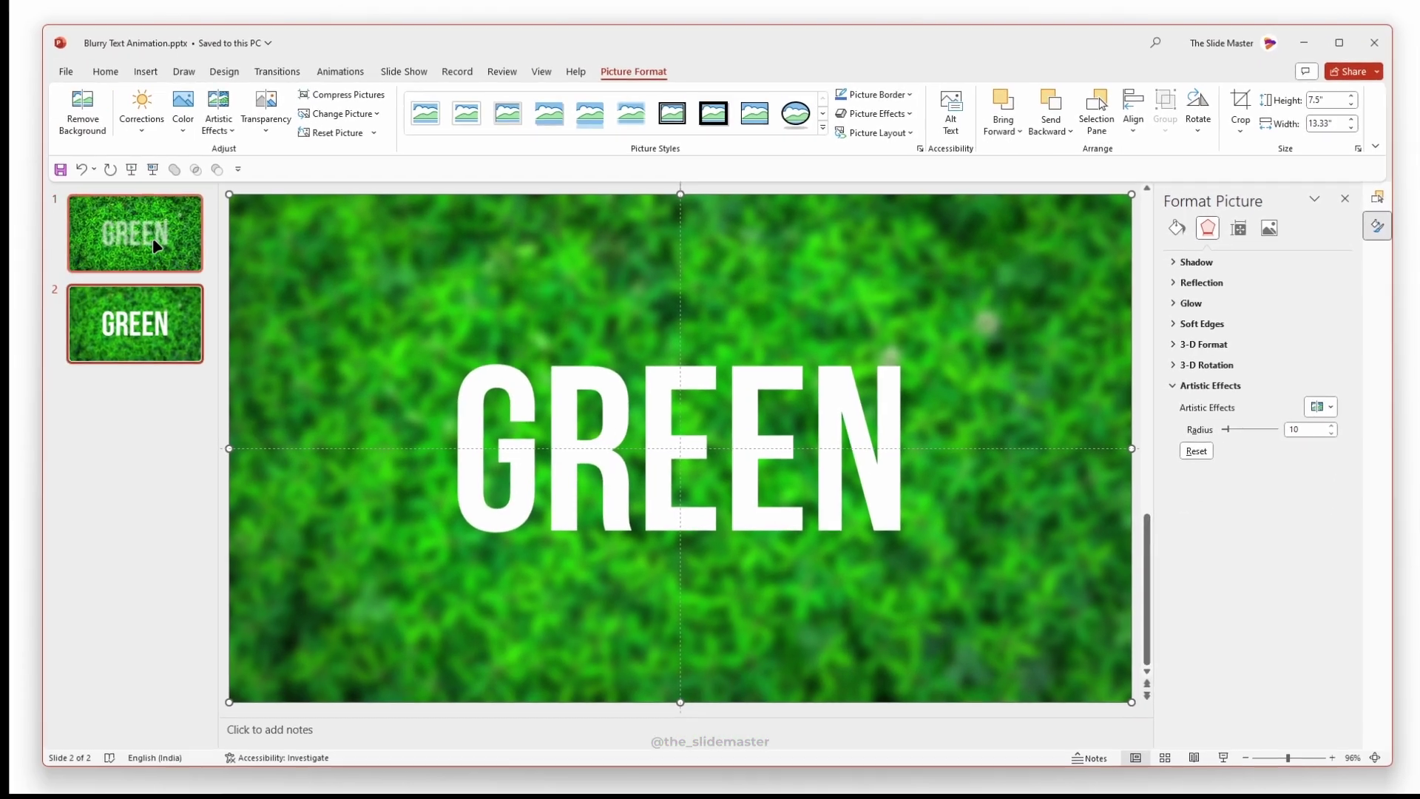
{"action": "left_click", "coordinate": [148, 238]}
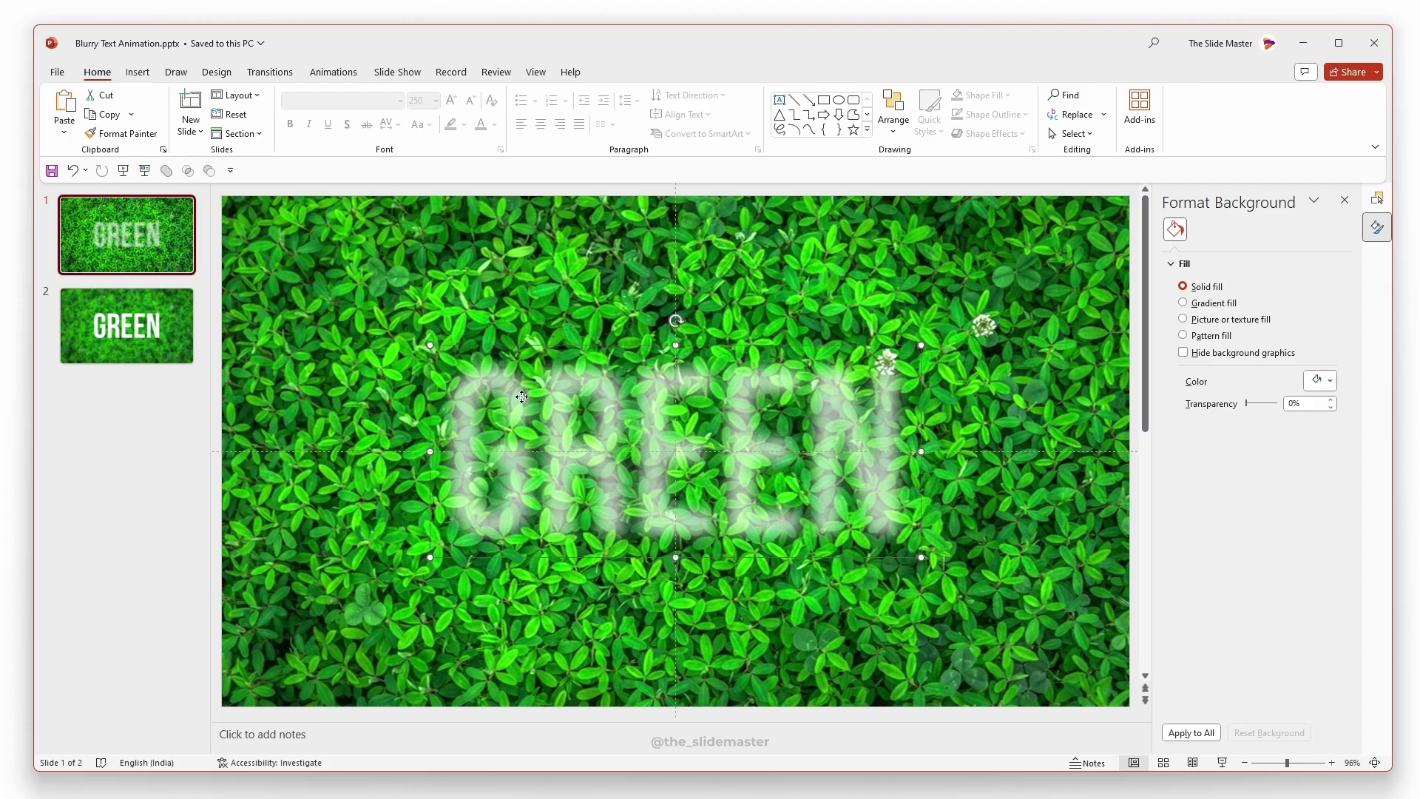
Give slide 1's blurred GREEN picture a mouse-over action hyperlinking to Next Slide
{"action": "double_click", "coordinate": [522, 397]}
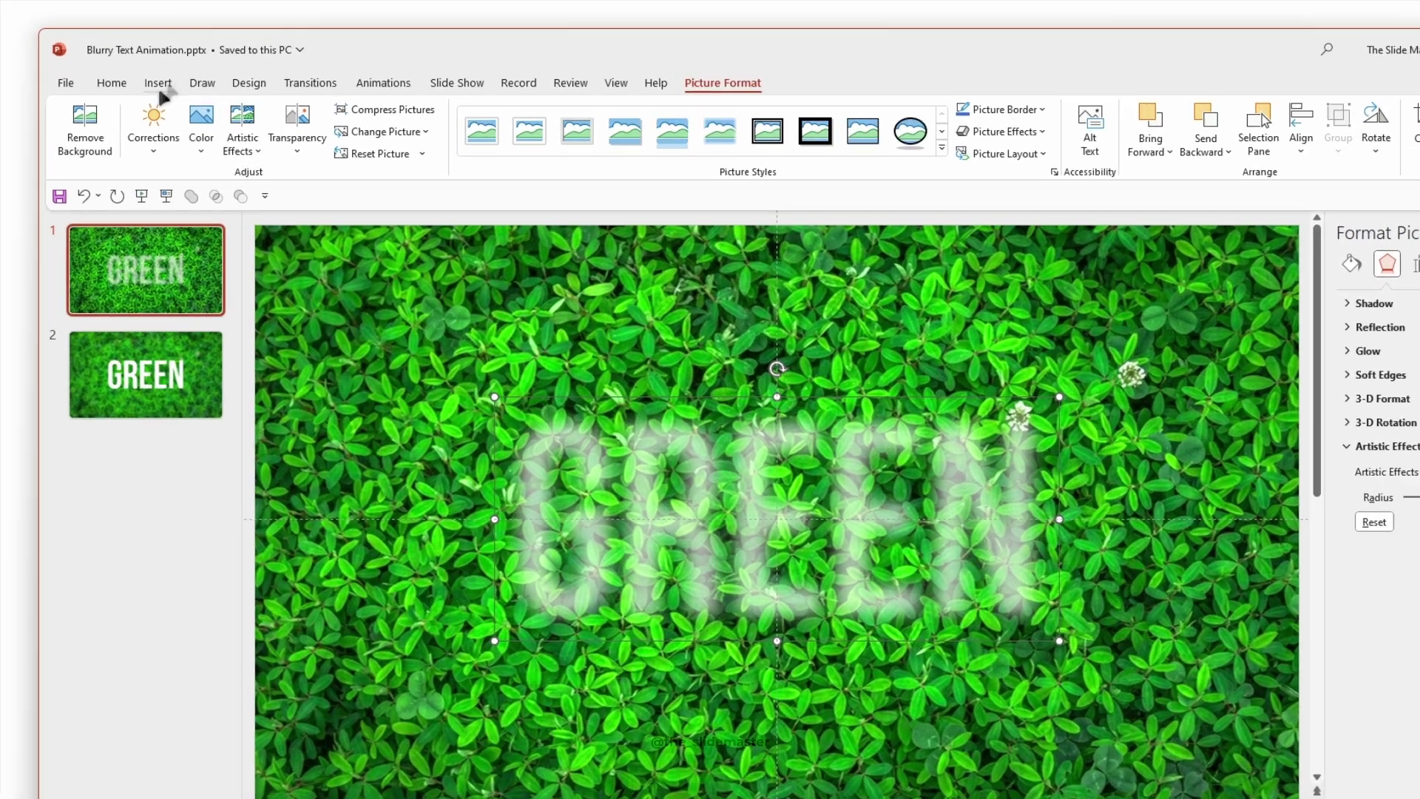
{"action": "left_click", "coordinate": [135, 74]}
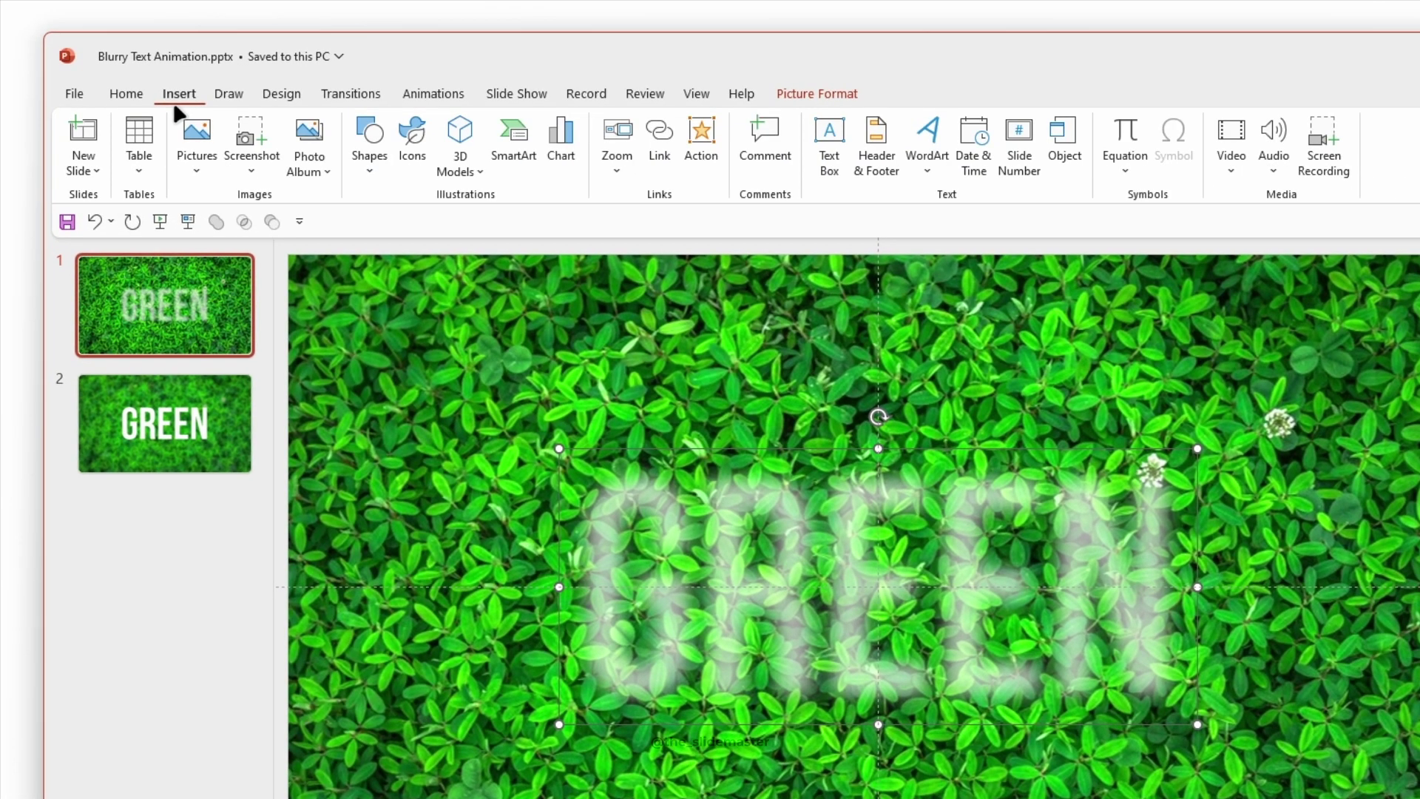
{"action": "left_click", "coordinate": [712, 133]}
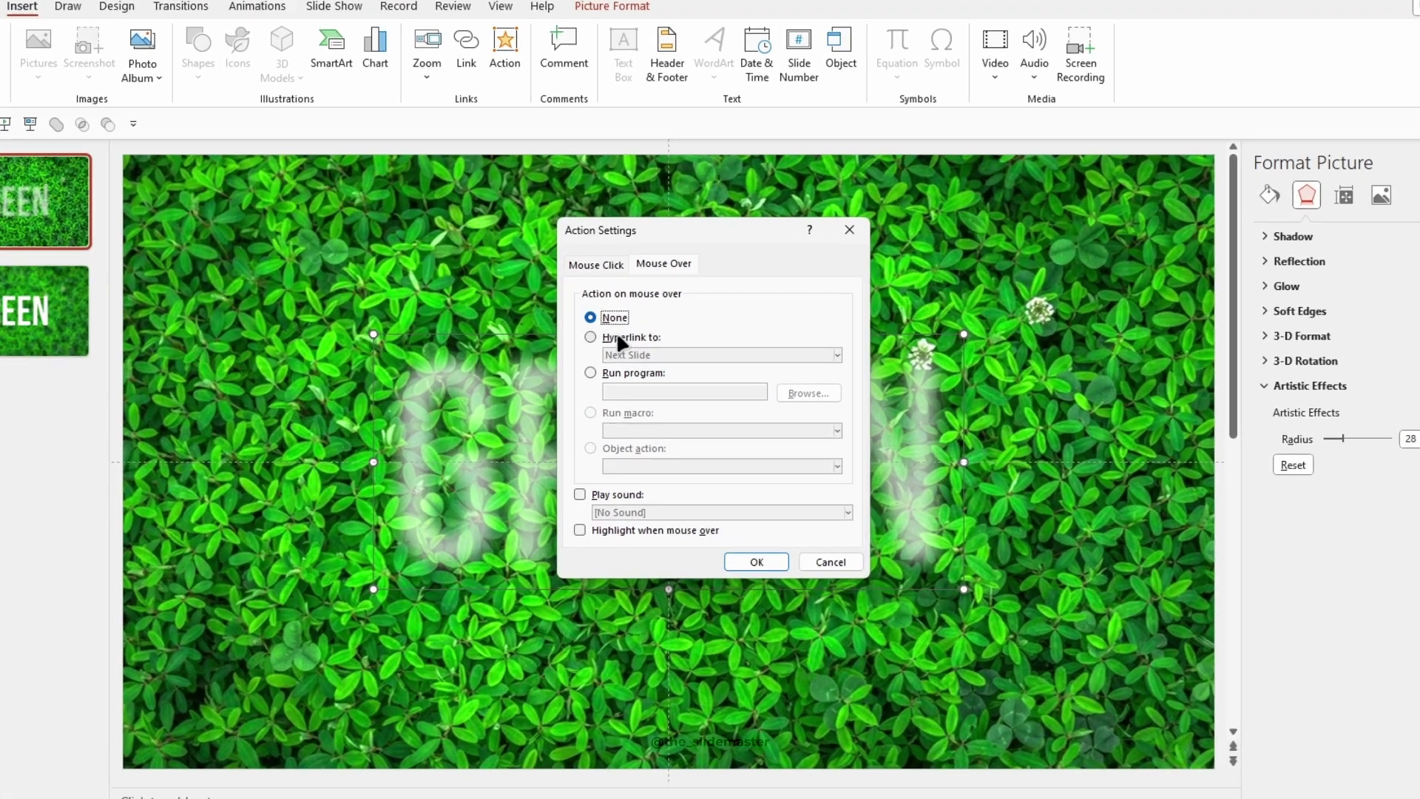
{"action": "left_click", "coordinate": [630, 348]}
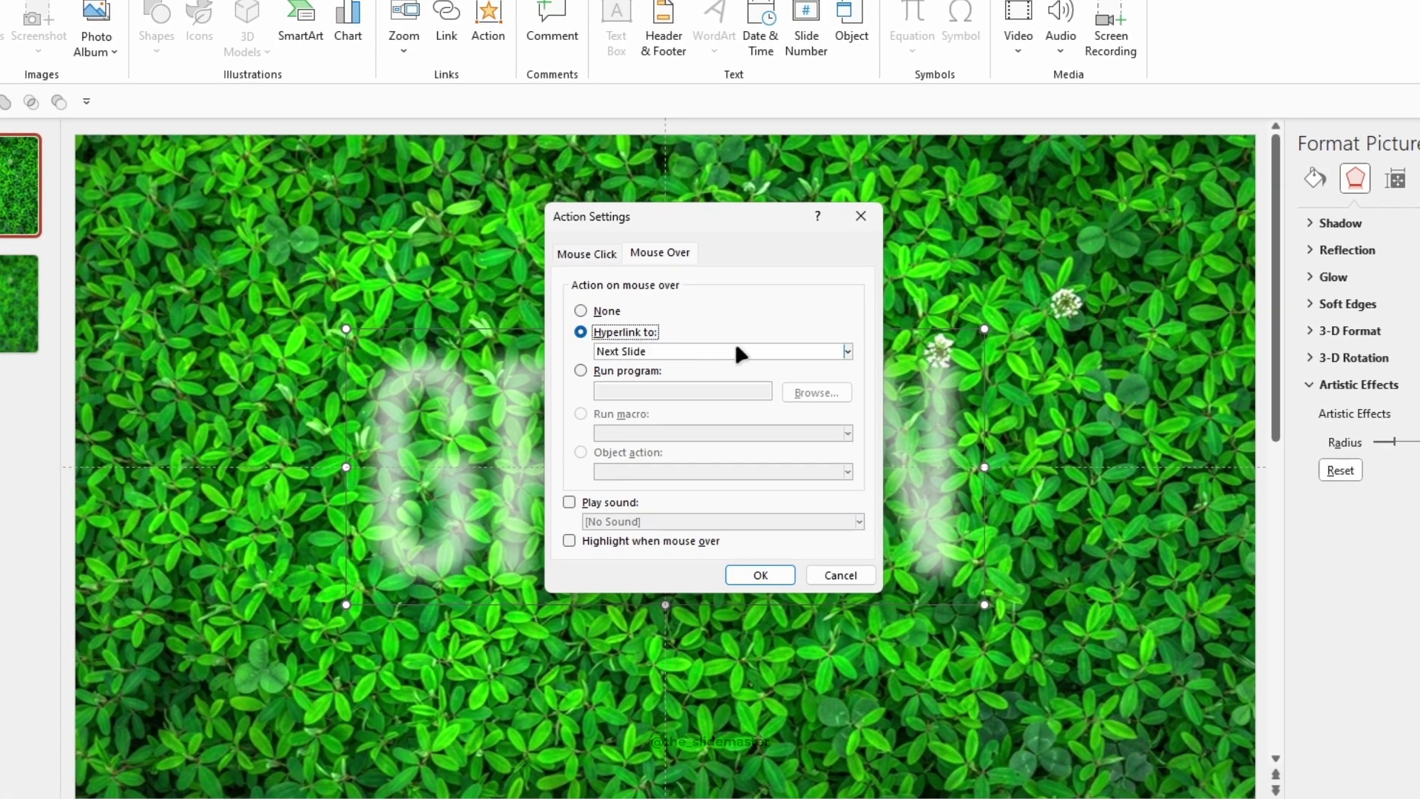
{"action": "left_click", "coordinate": [645, 351]}
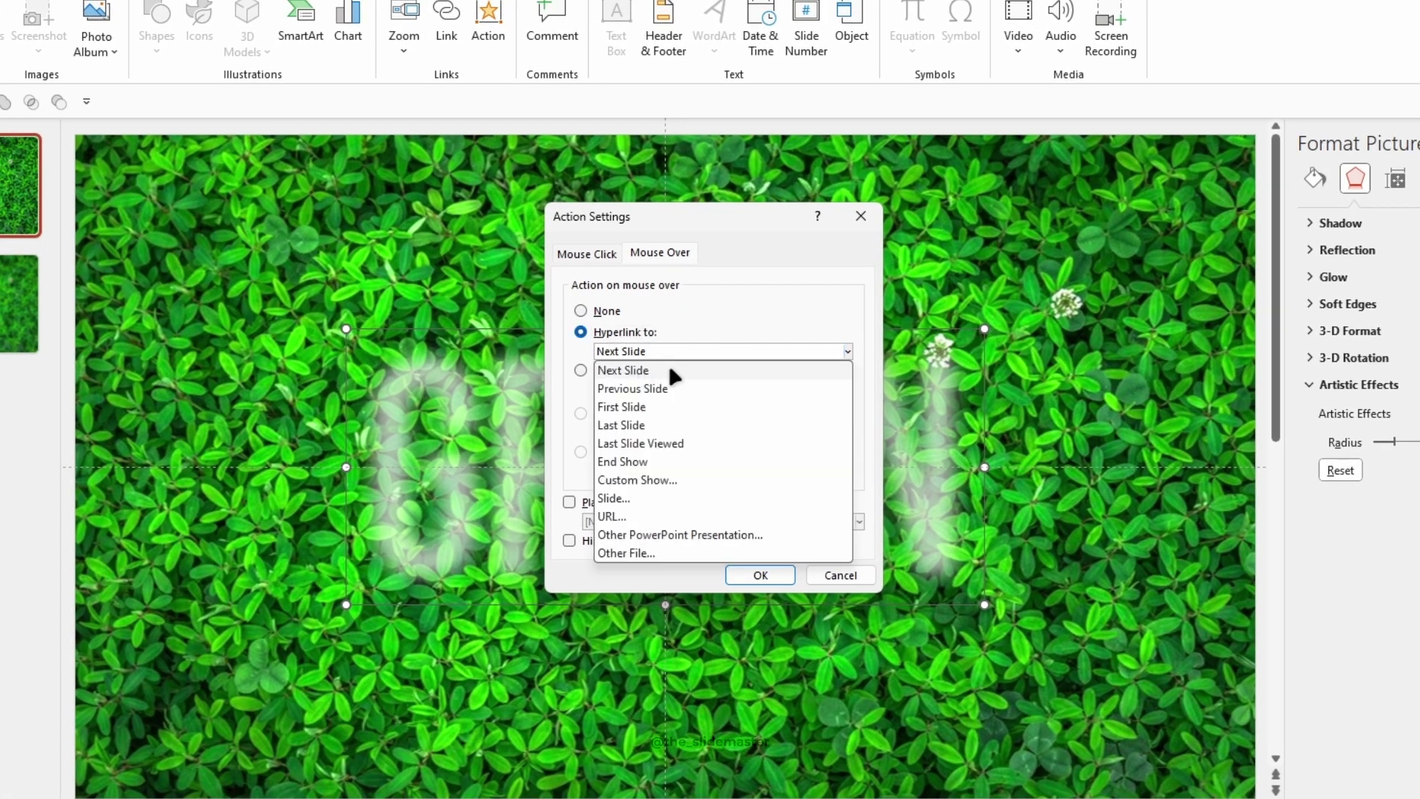
{"action": "left_click", "coordinate": [646, 496]}
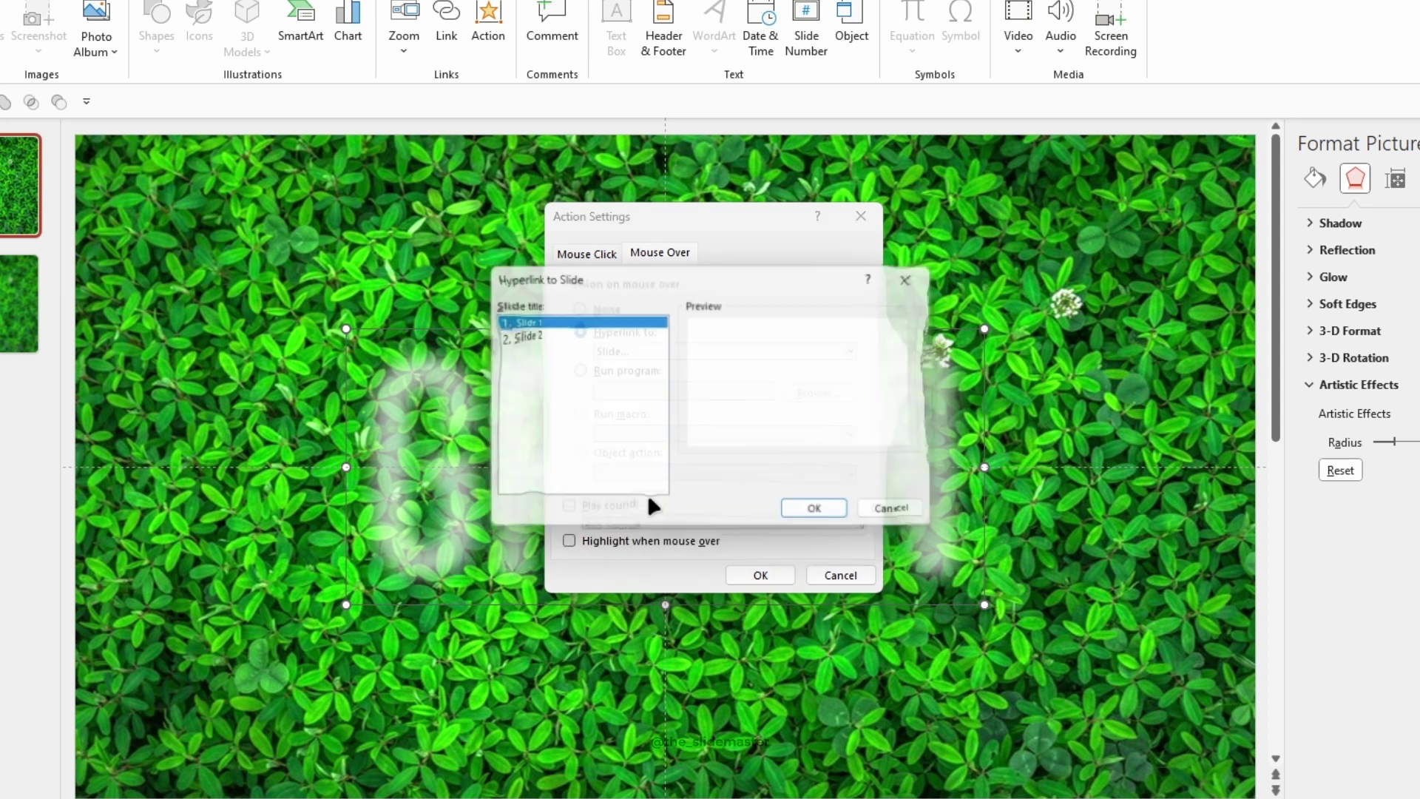
{"action": "left_click", "coordinate": [534, 334]}
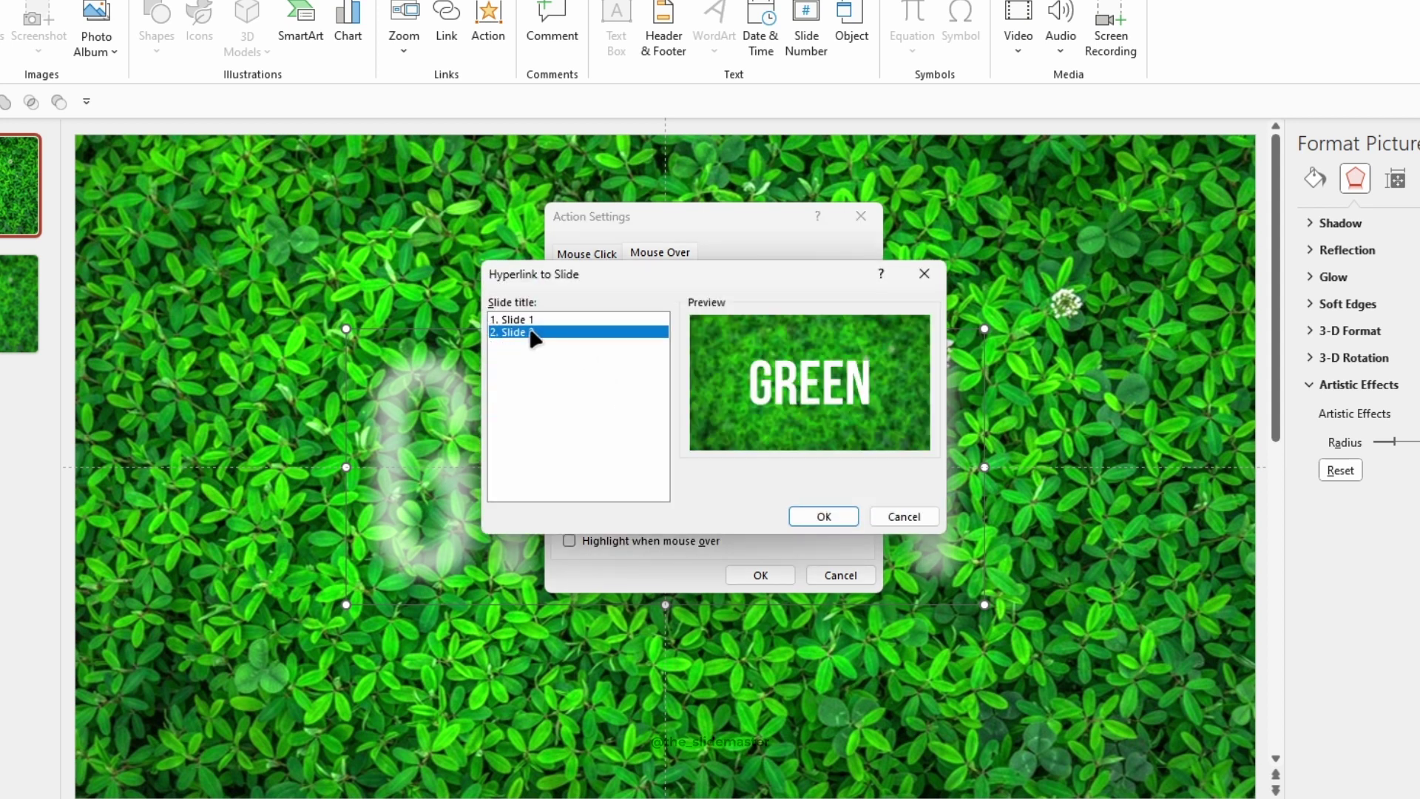
{"action": "left_click", "coordinate": [824, 517]}
{"action": "left_click", "coordinate": [749, 351]}
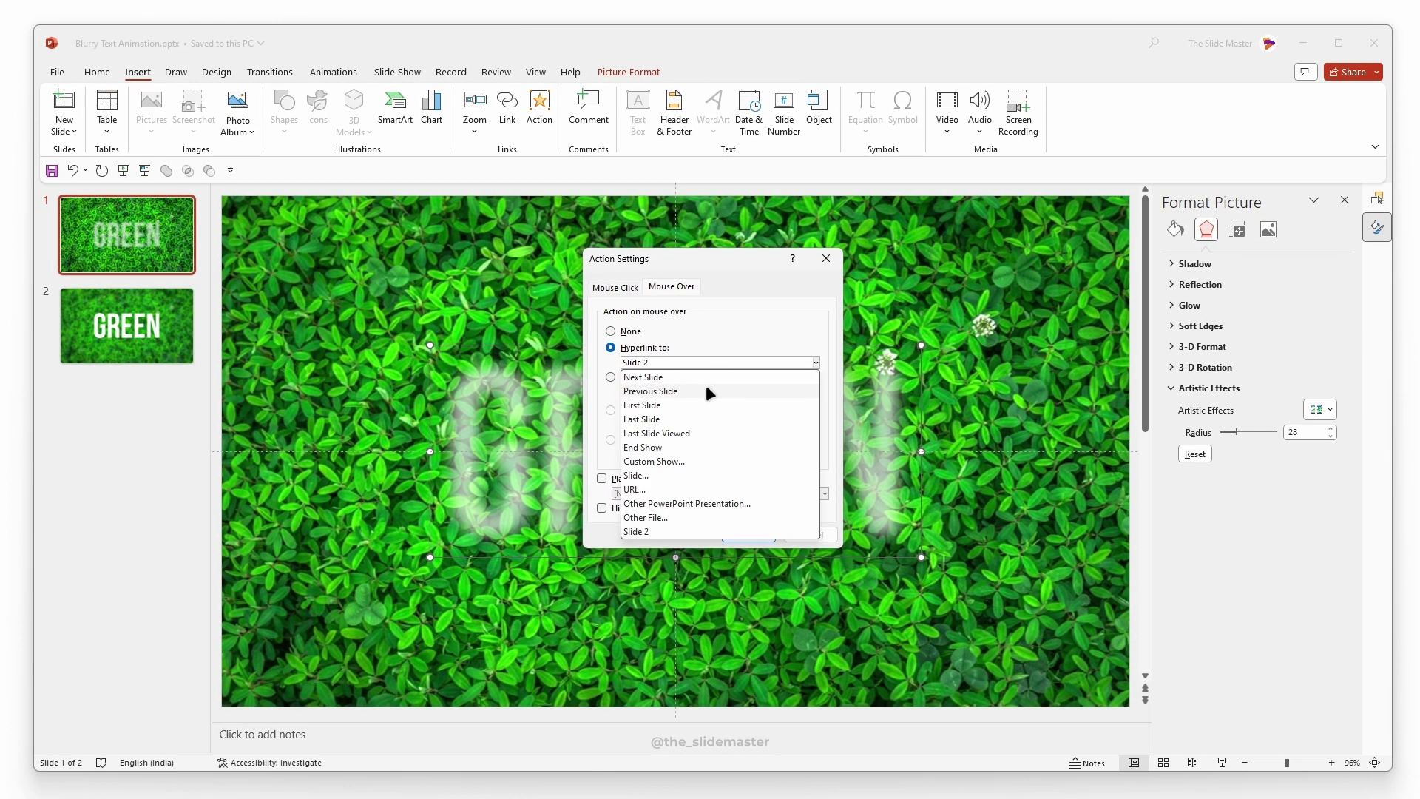
{"action": "left_click", "coordinate": [703, 376]}
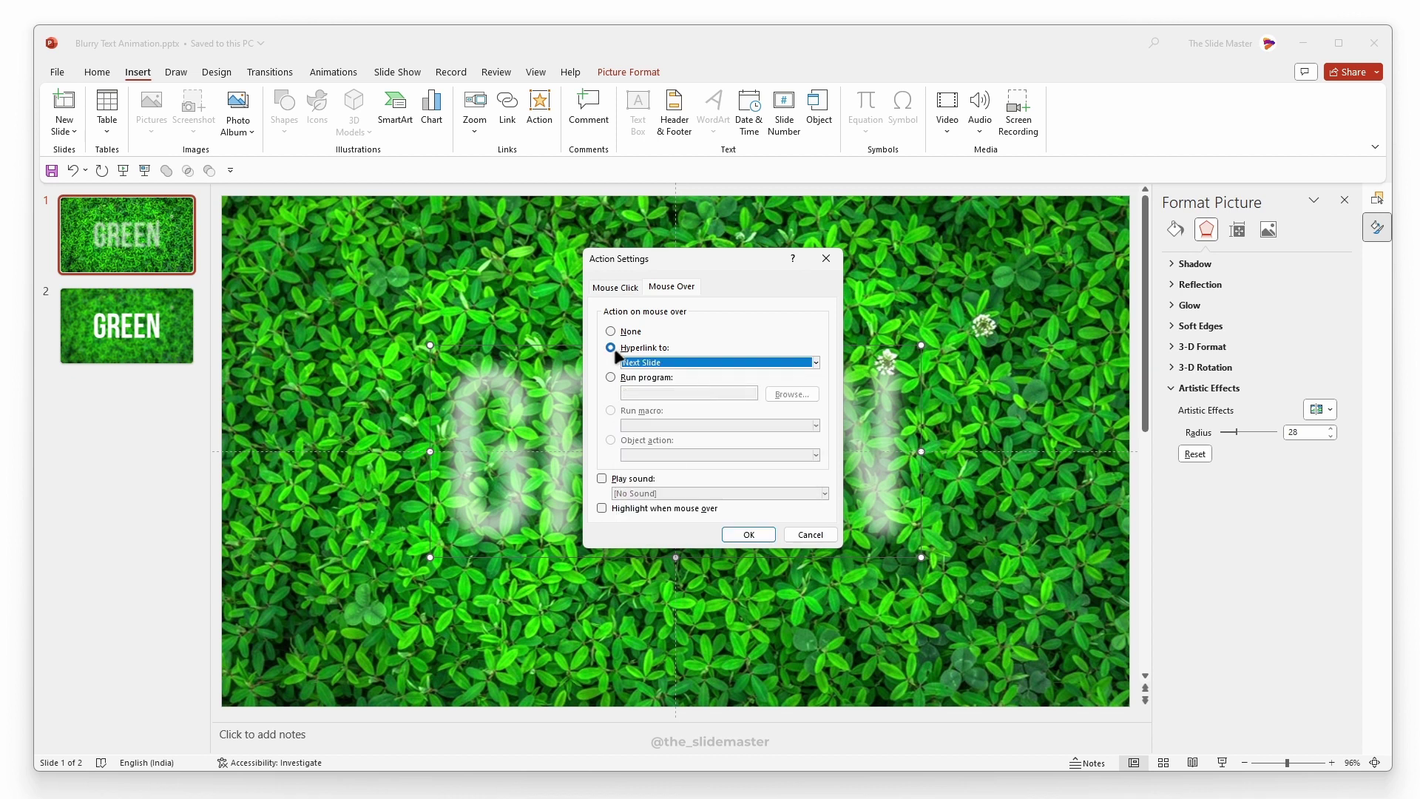
{"action": "left_click", "coordinate": [749, 534]}
On slide 2, give the blurred leaf photo a mouse-over hyperlink to Previous Slide
{"action": "left_click", "coordinate": [162, 339]}
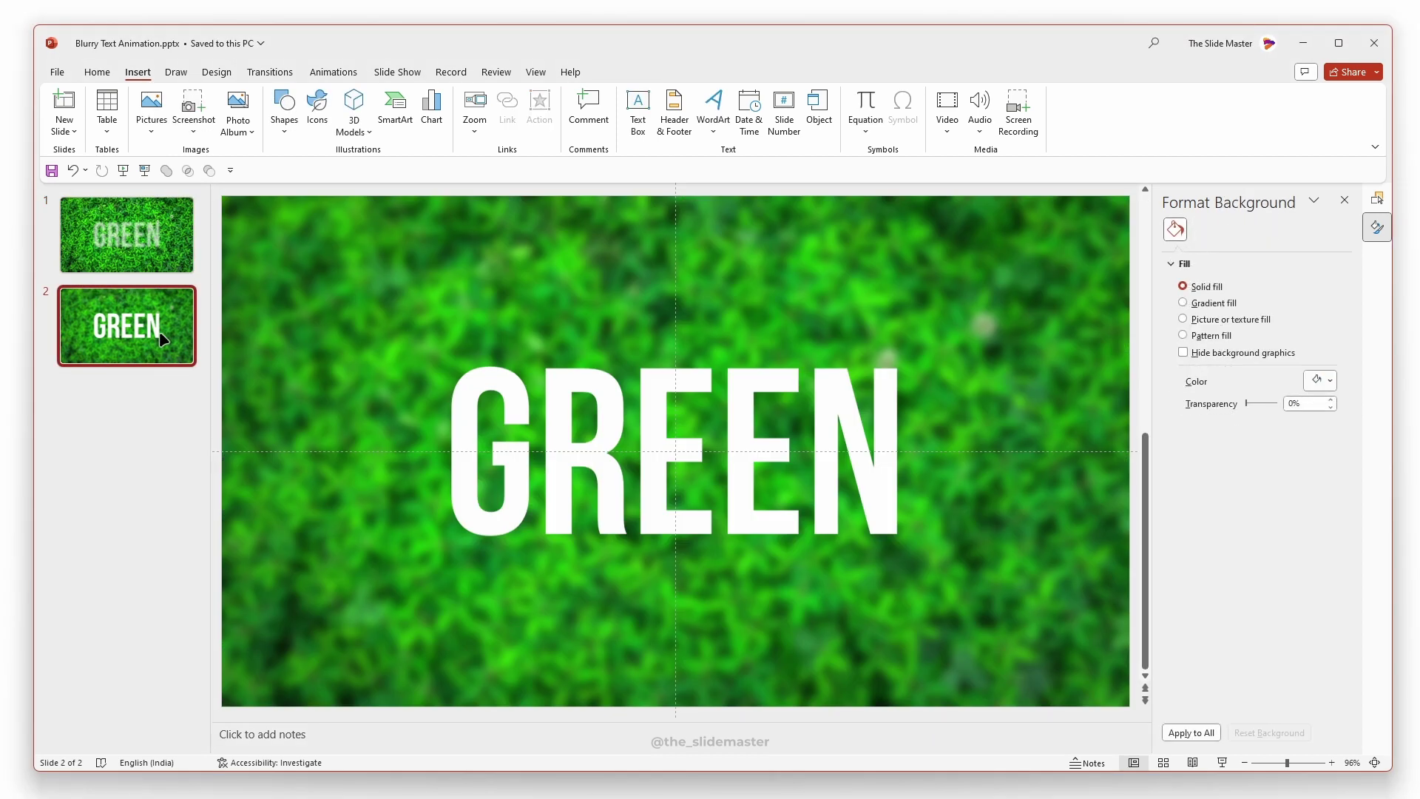
{"action": "left_click", "coordinate": [429, 309]}
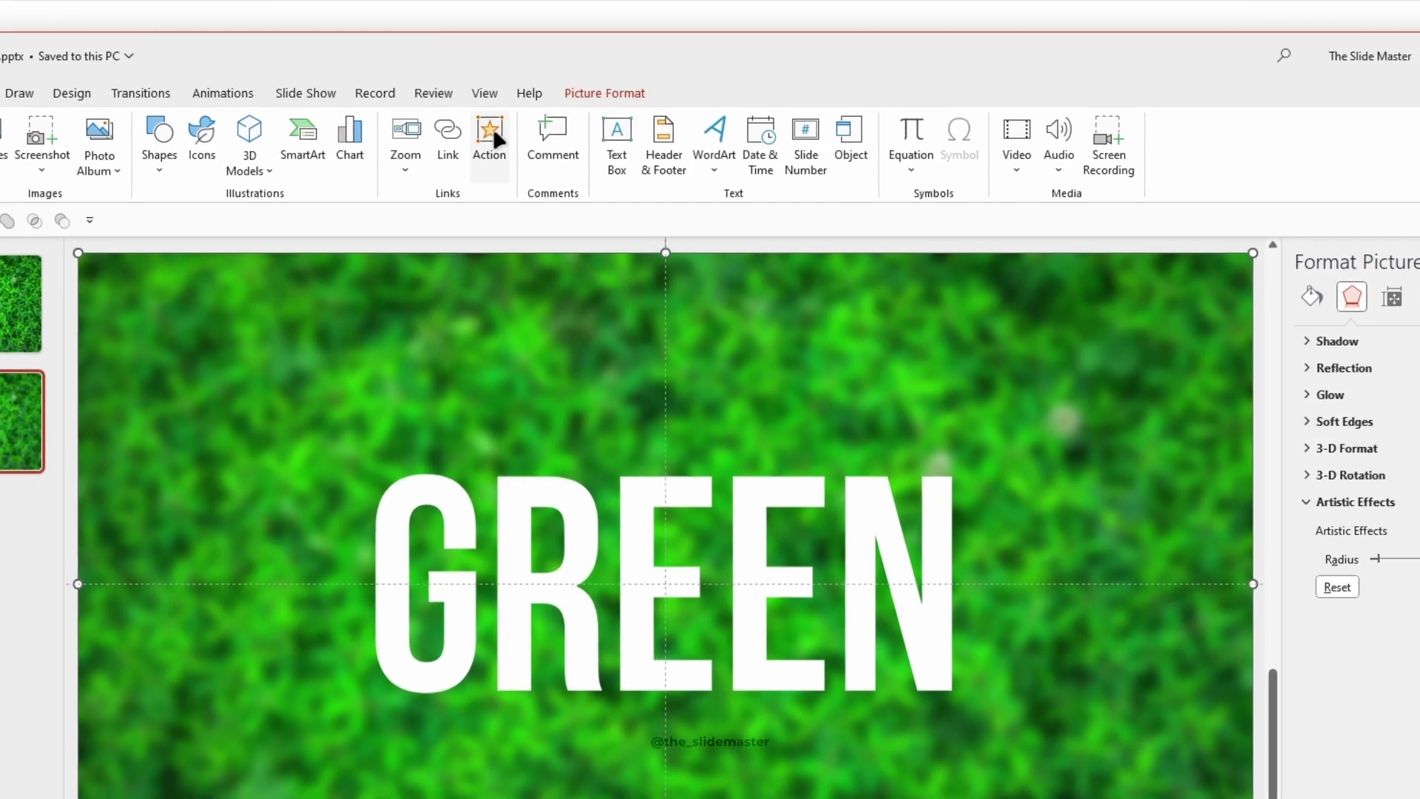
{"action": "left_click", "coordinate": [539, 111]}
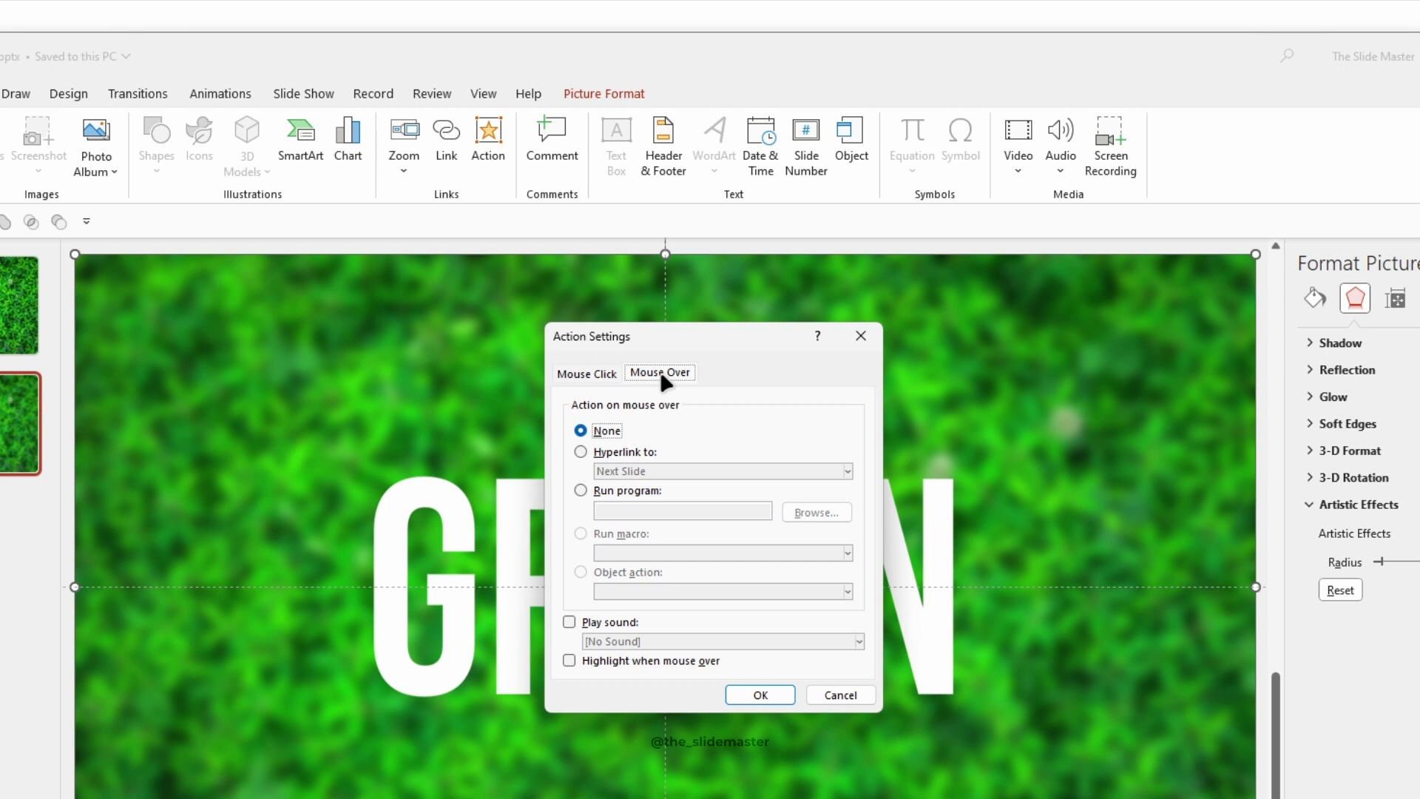
{"action": "left_click", "coordinate": [612, 454]}
{"action": "left_click", "coordinate": [629, 470]}
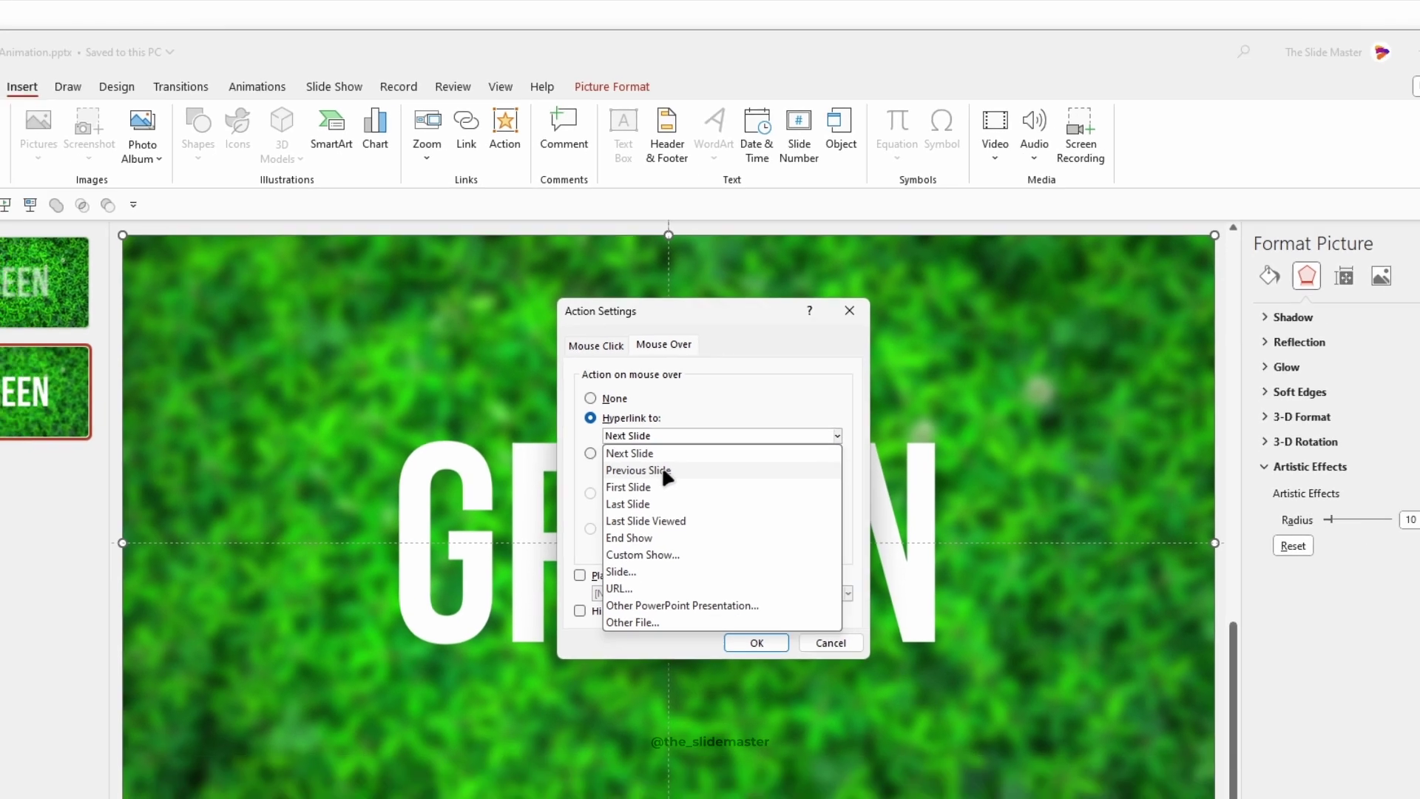
{"action": "left_click", "coordinate": [630, 509]}
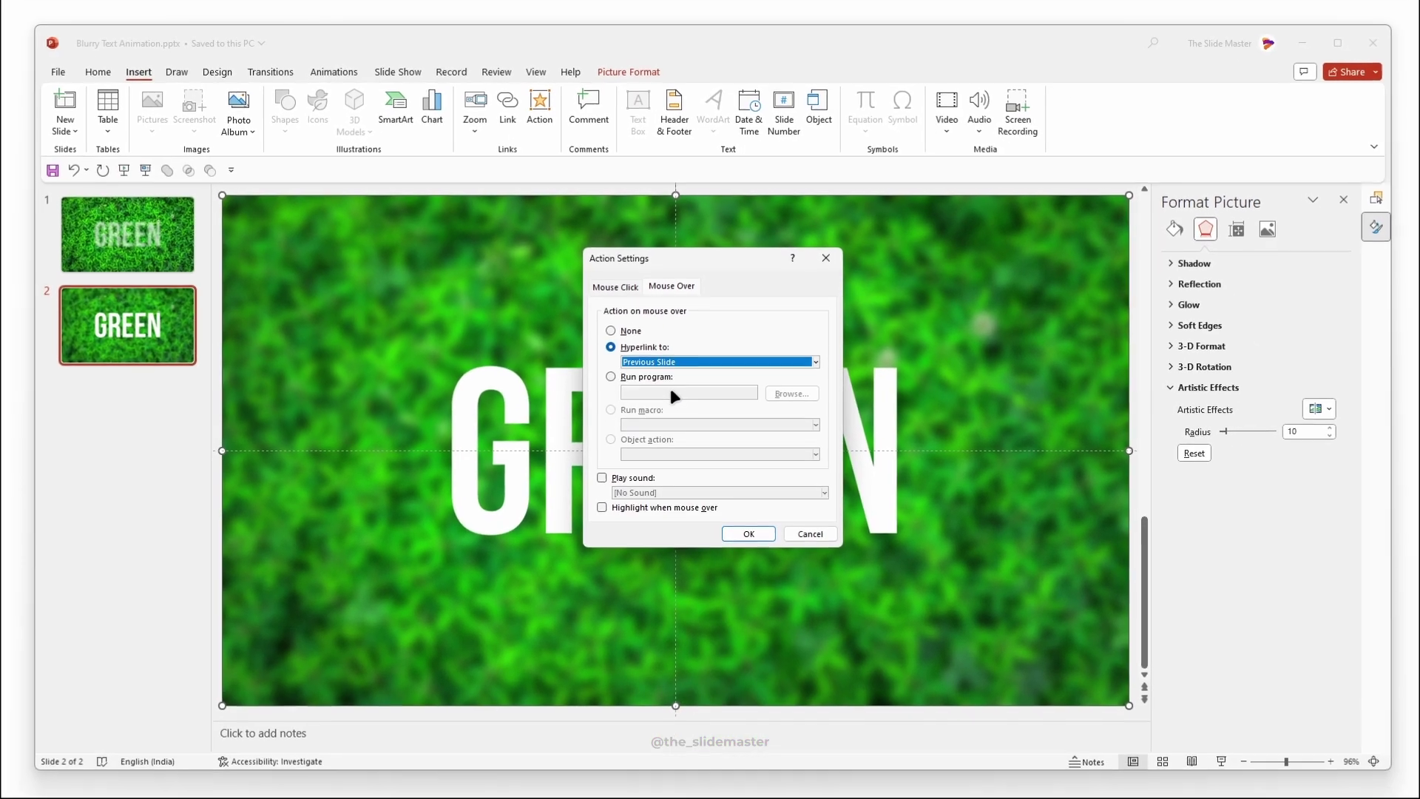
{"action": "left_click", "coordinate": [747, 535]}
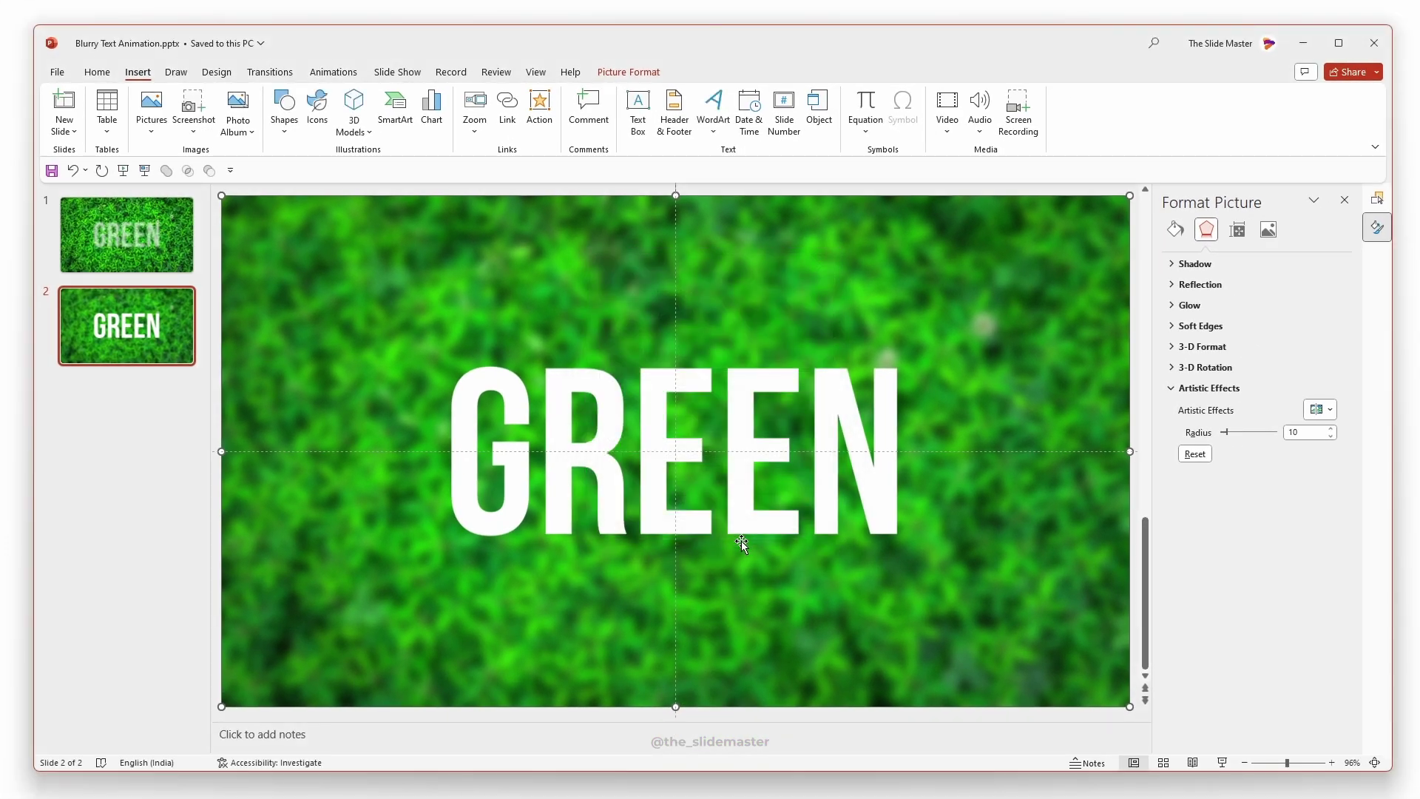
Apply a Morph transition with 00.50 duration to both slides
{"action": "left_click", "coordinate": [143, 224]}
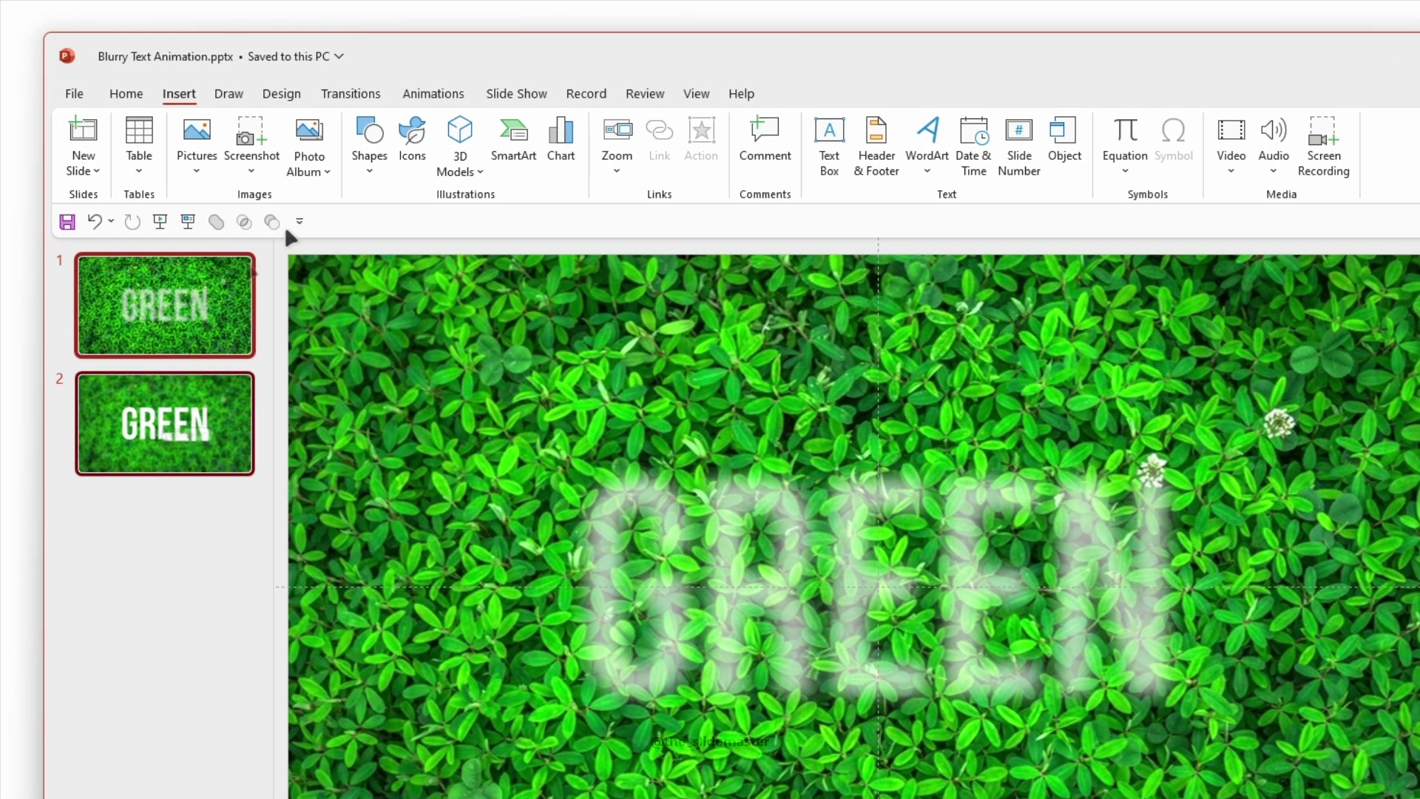
{"action": "left_click", "coordinate": [346, 94]}
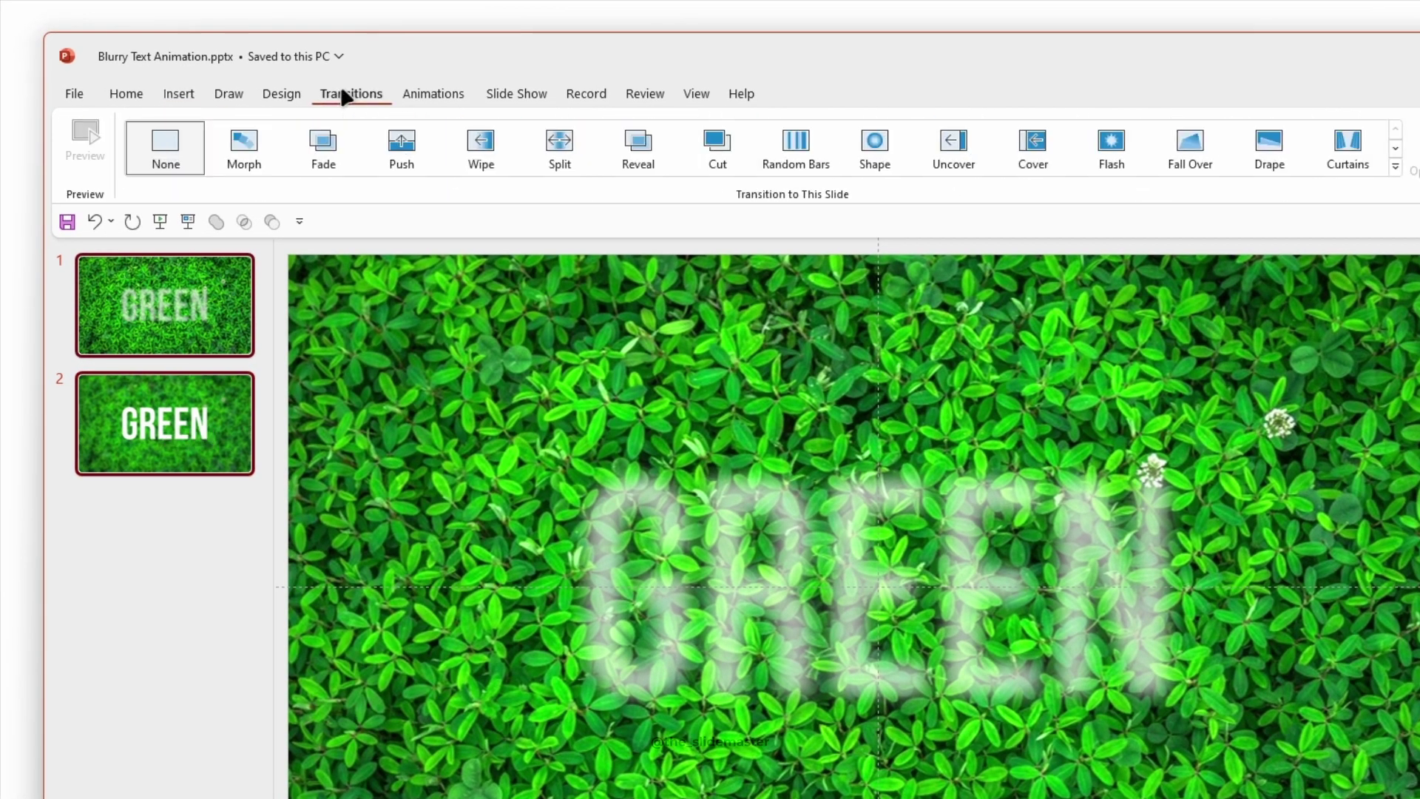
{"action": "left_click", "coordinate": [247, 147]}
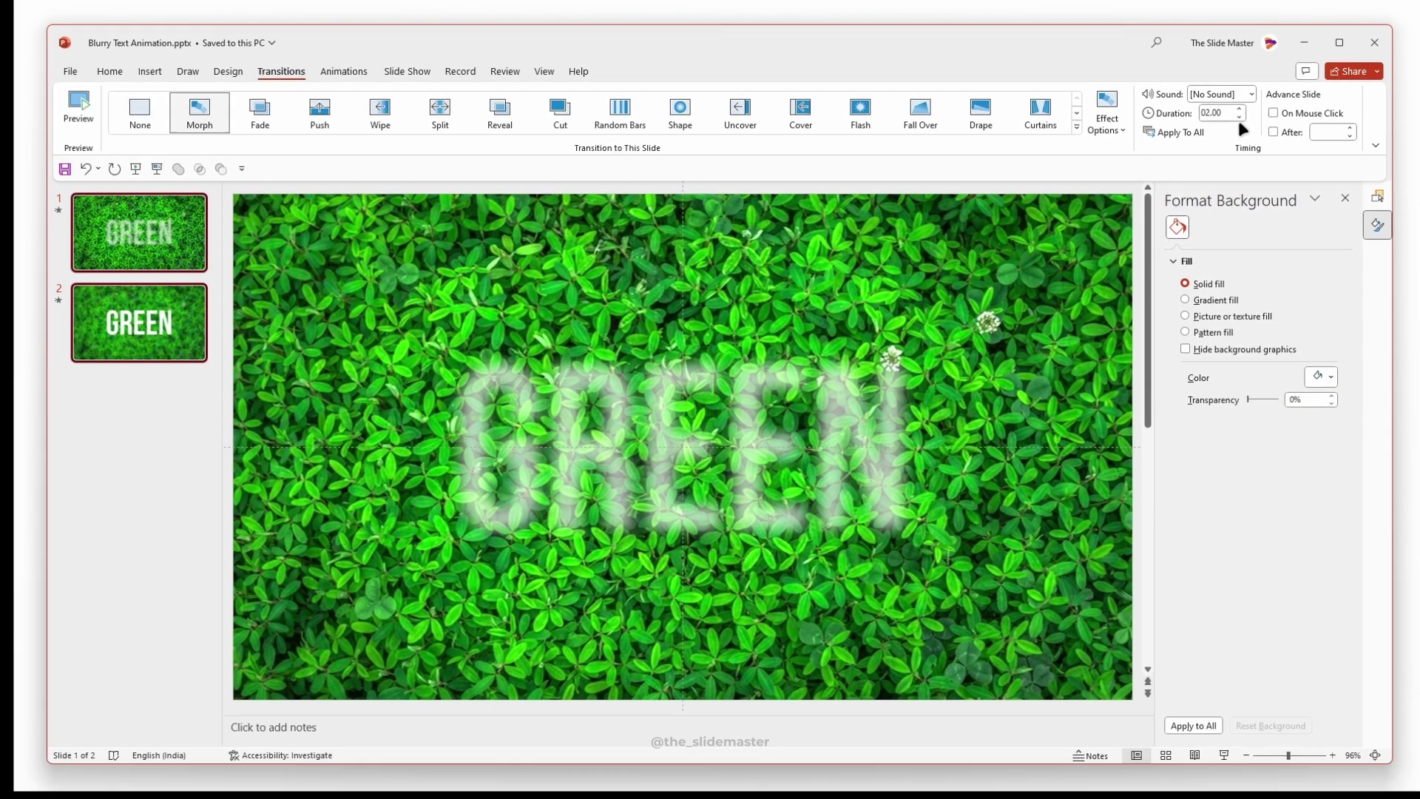
{"action": "left_click", "coordinate": [1239, 118]}
{"action": "left_click", "coordinate": [1239, 118]}
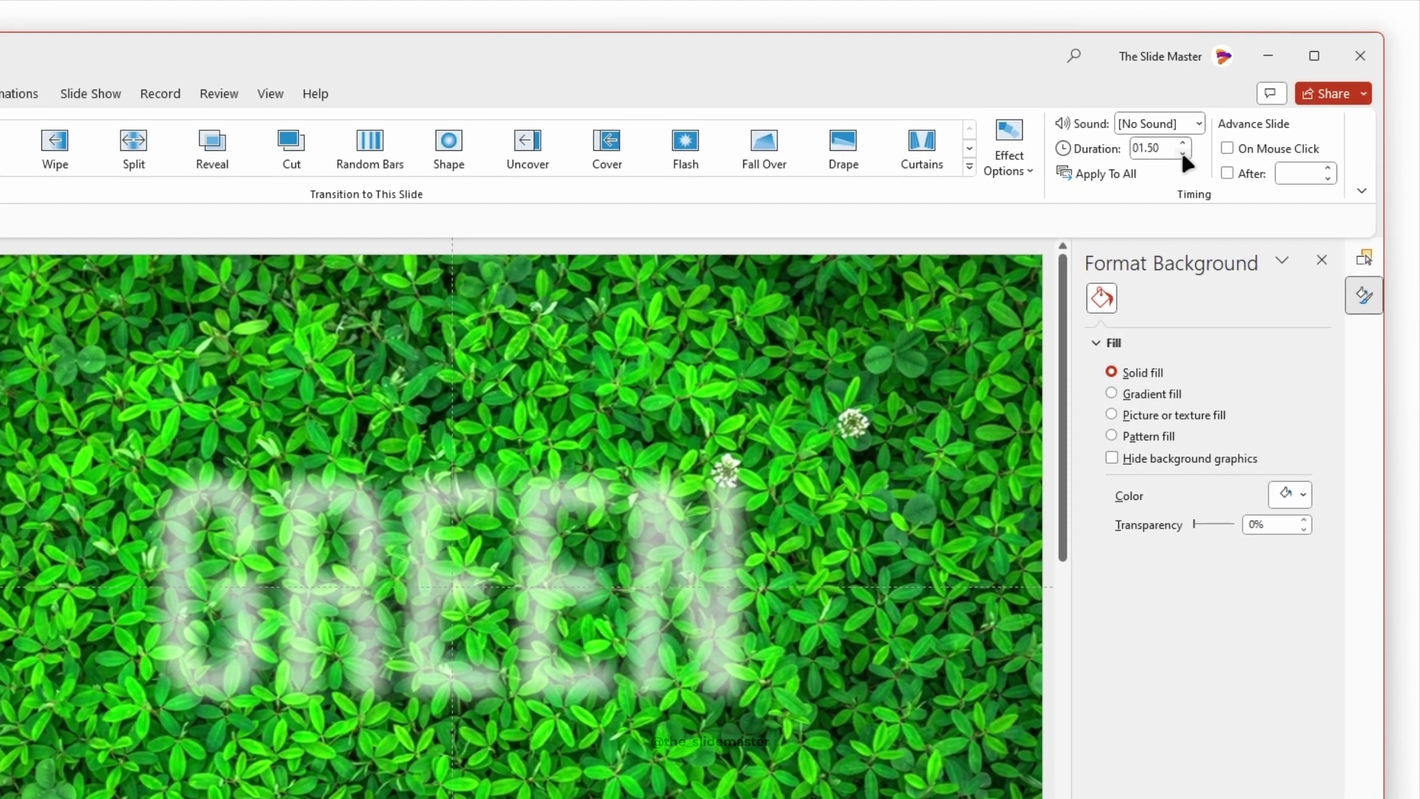
{"action": "left_click", "coordinate": [1183, 153]}
{"action": "left_click", "coordinate": [1182, 153]}
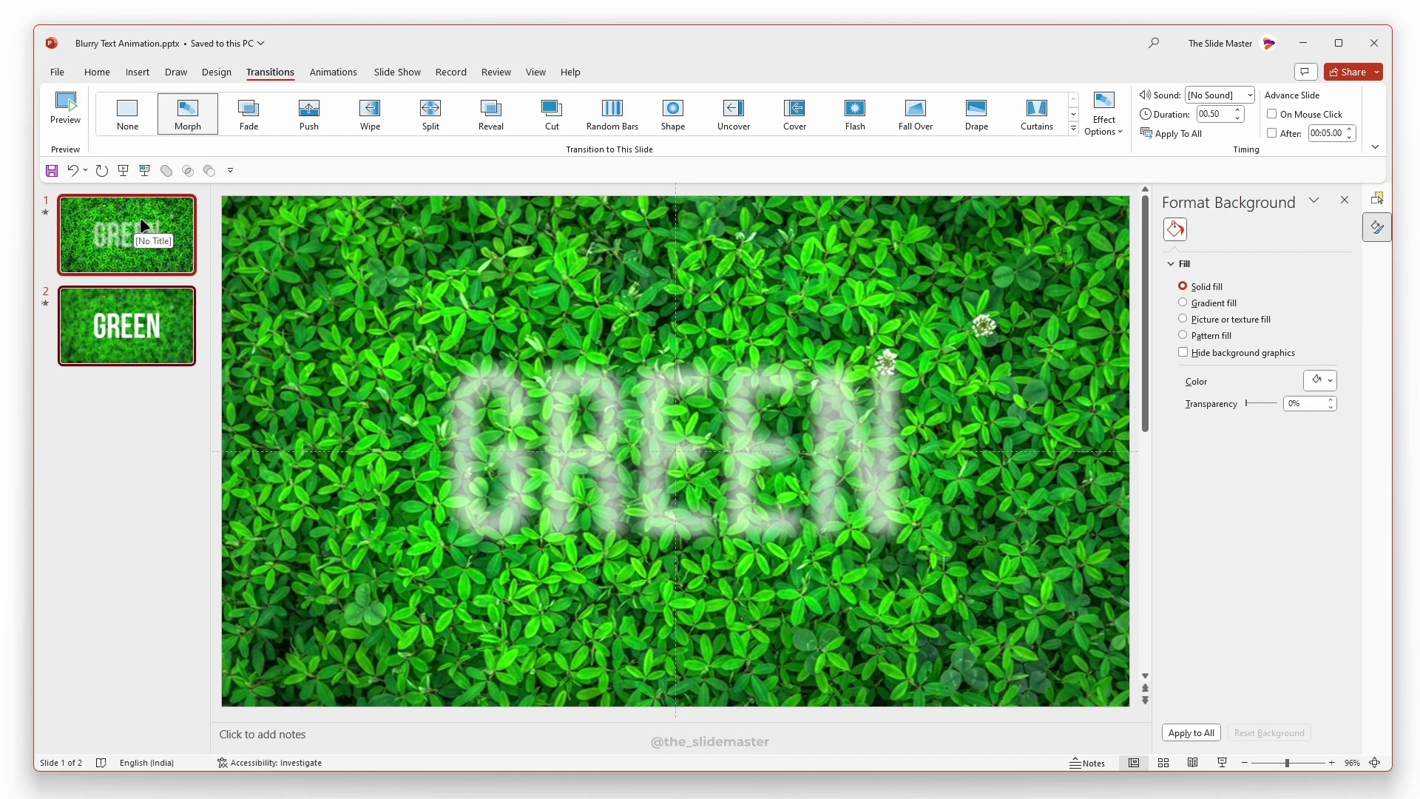
{"action": "left_click", "coordinate": [140, 216]}
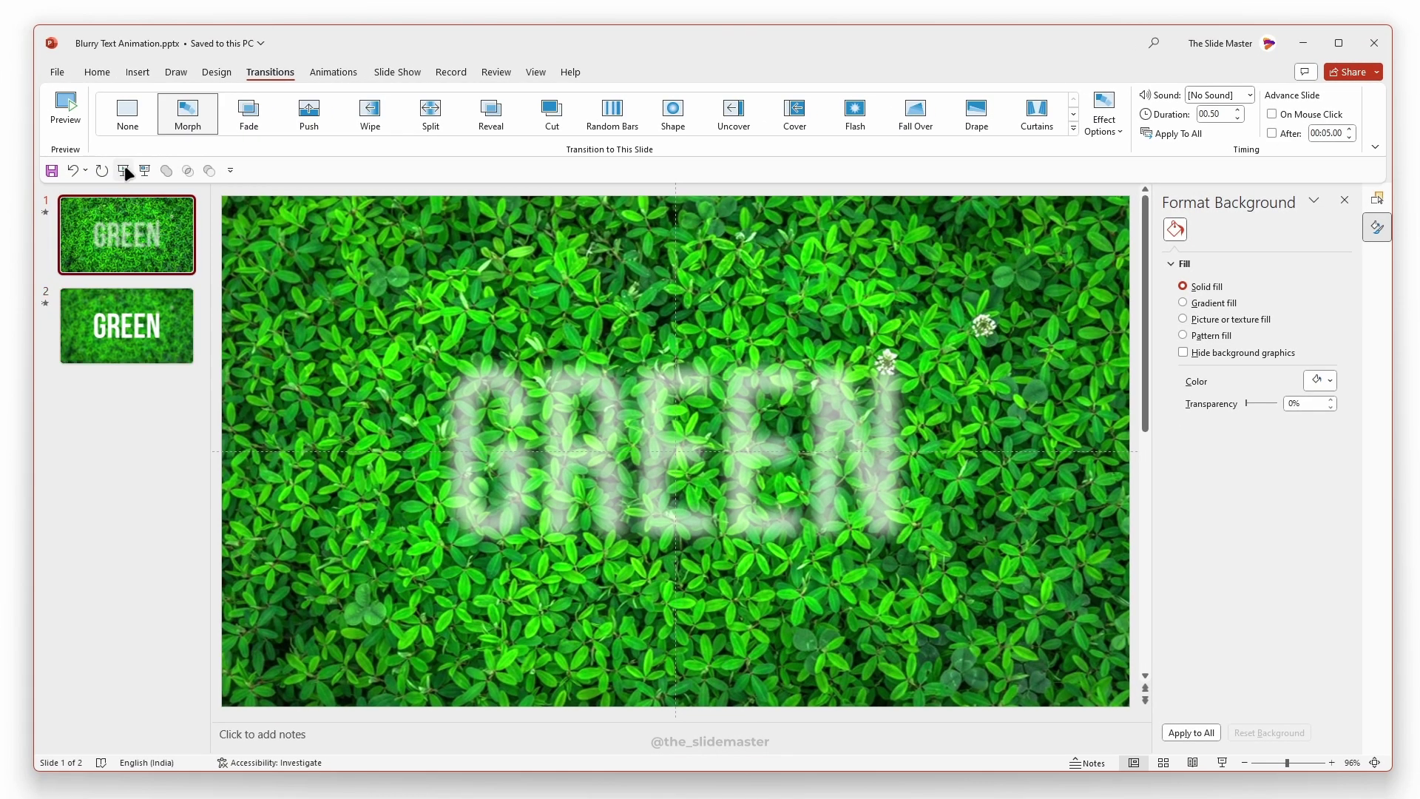